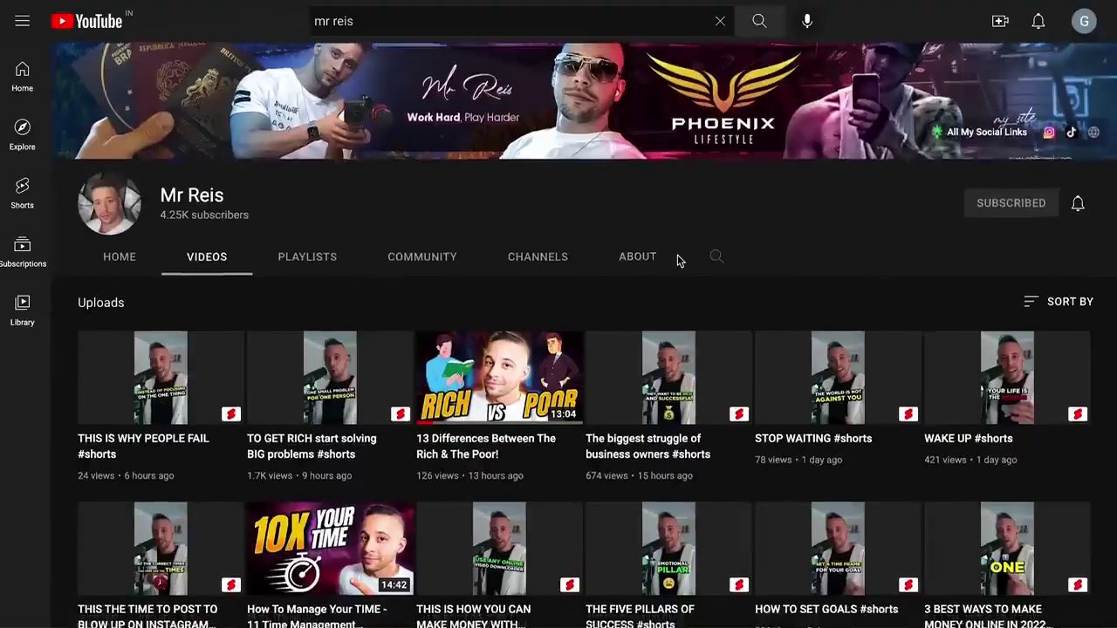
# Look through the uploaded videos on the YouTube channel.
pyautogui.scroll(-3, 676, 257)
pyautogui.scroll(-2, 677, 258)
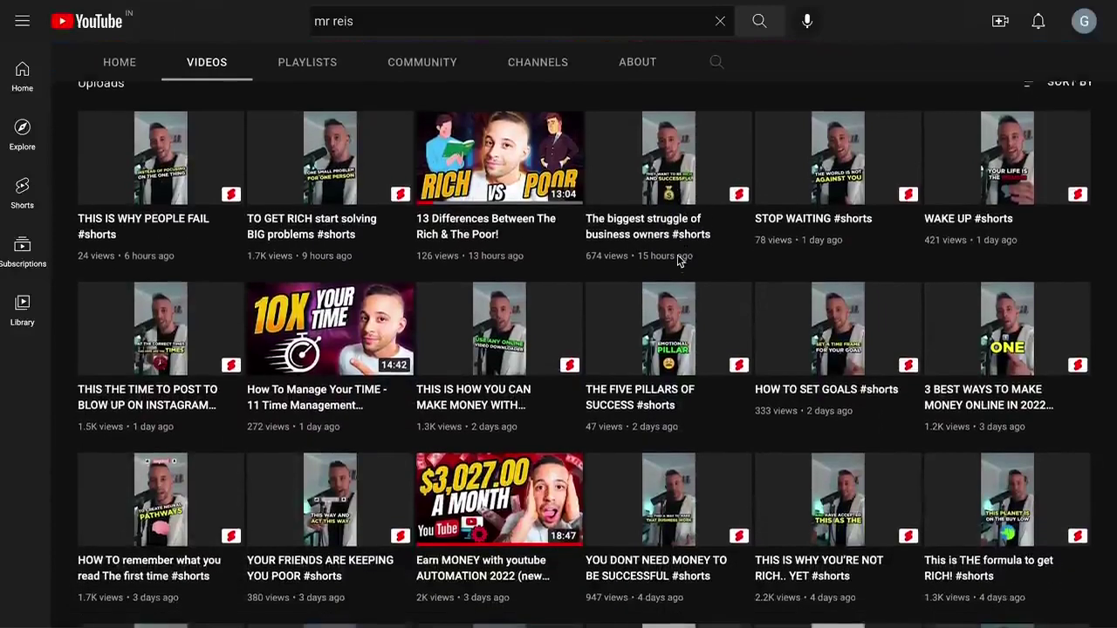
pyautogui.scroll(-2, 678, 259)
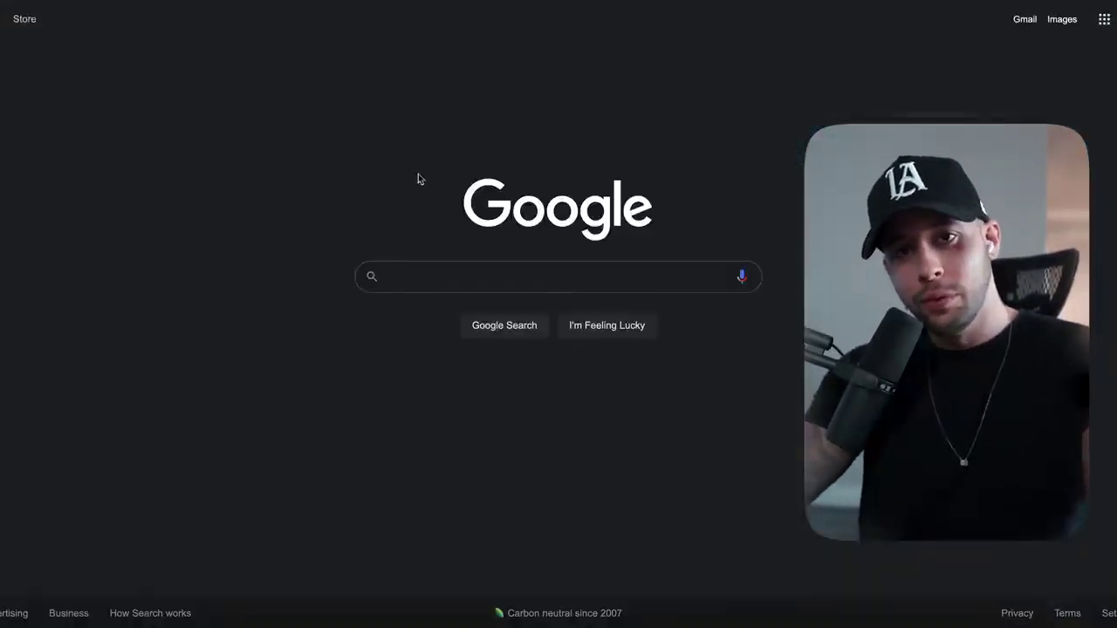
# Search Google for "translate" and open the Google Translate site from the results.
pyautogui.write('translate.')
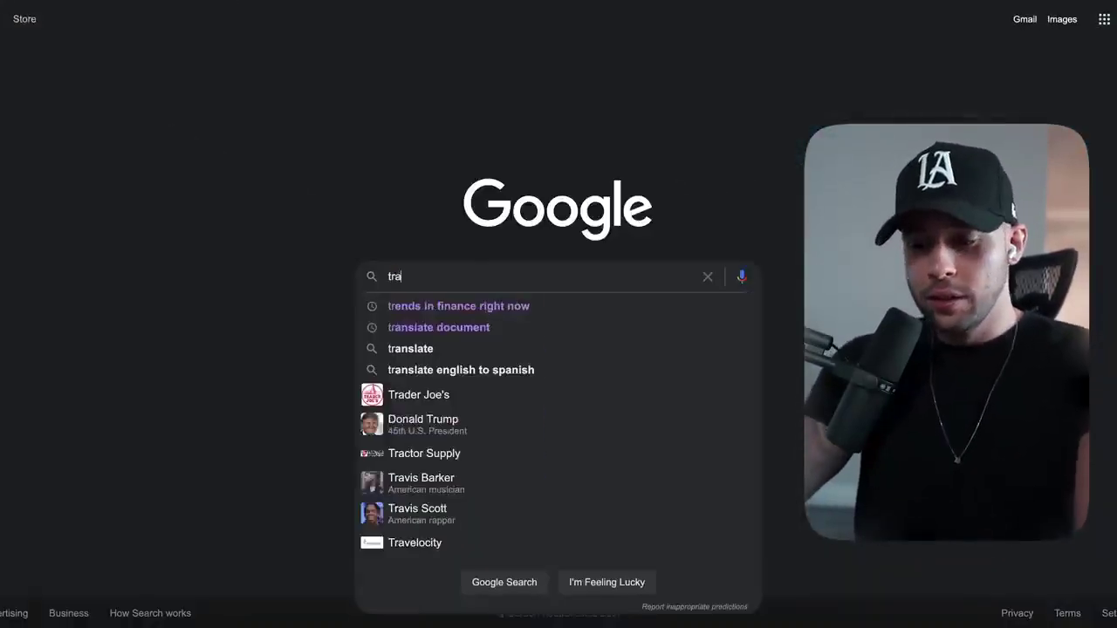
pyautogui.press('BackSpace')
pyautogui.press('Return')
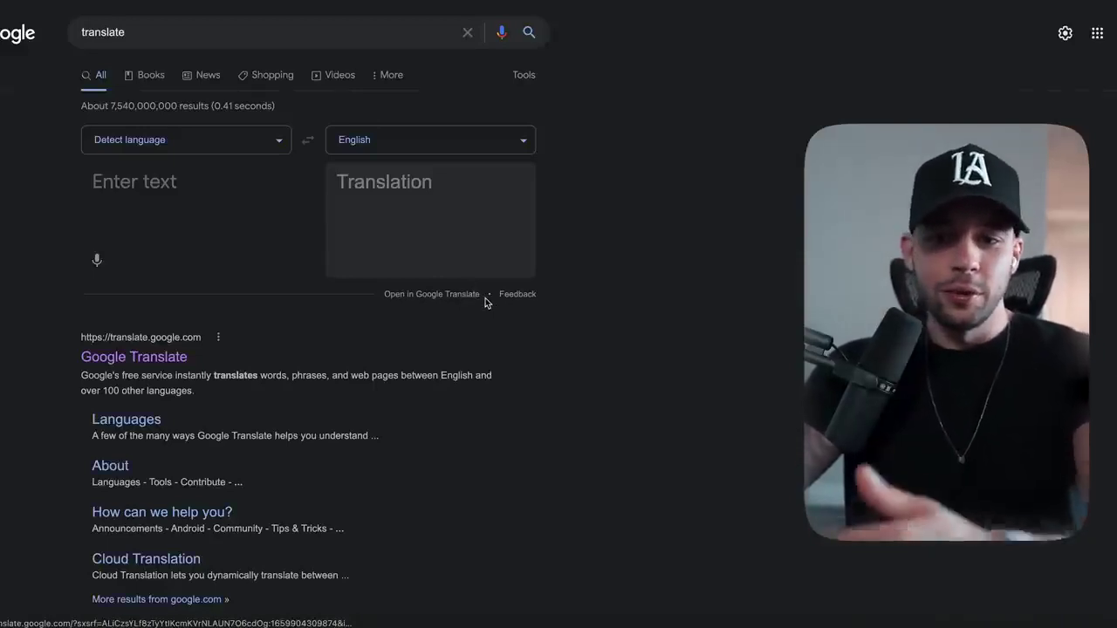
pyautogui.click(133, 359)
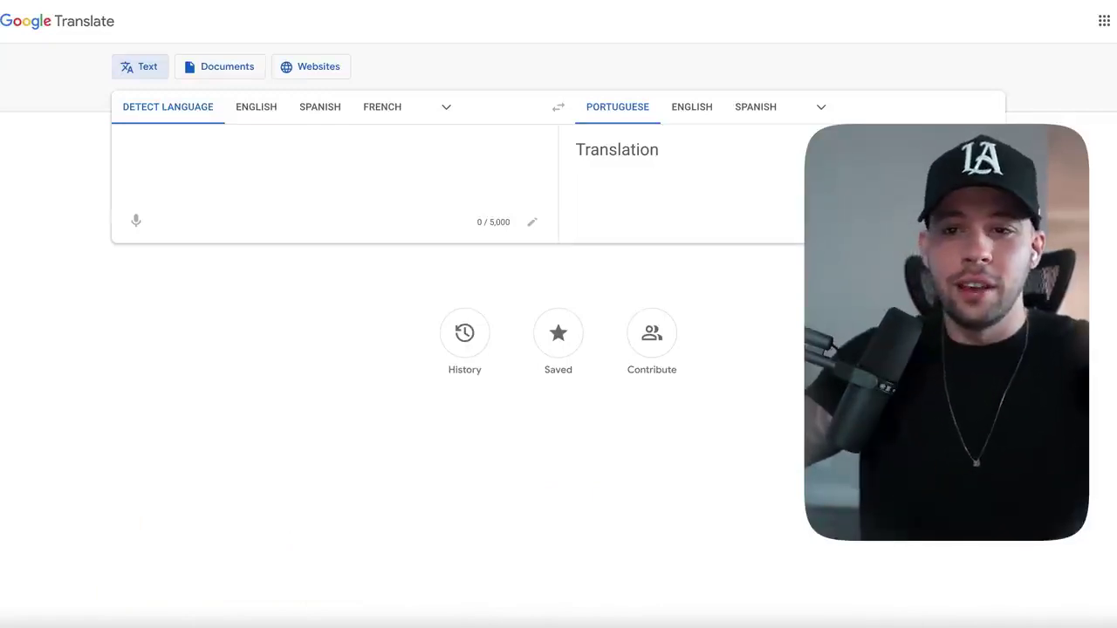
# Translate "hello" into Spanish.
pyautogui.doubleClick(705, 163)
pyautogui.click(745, 157)
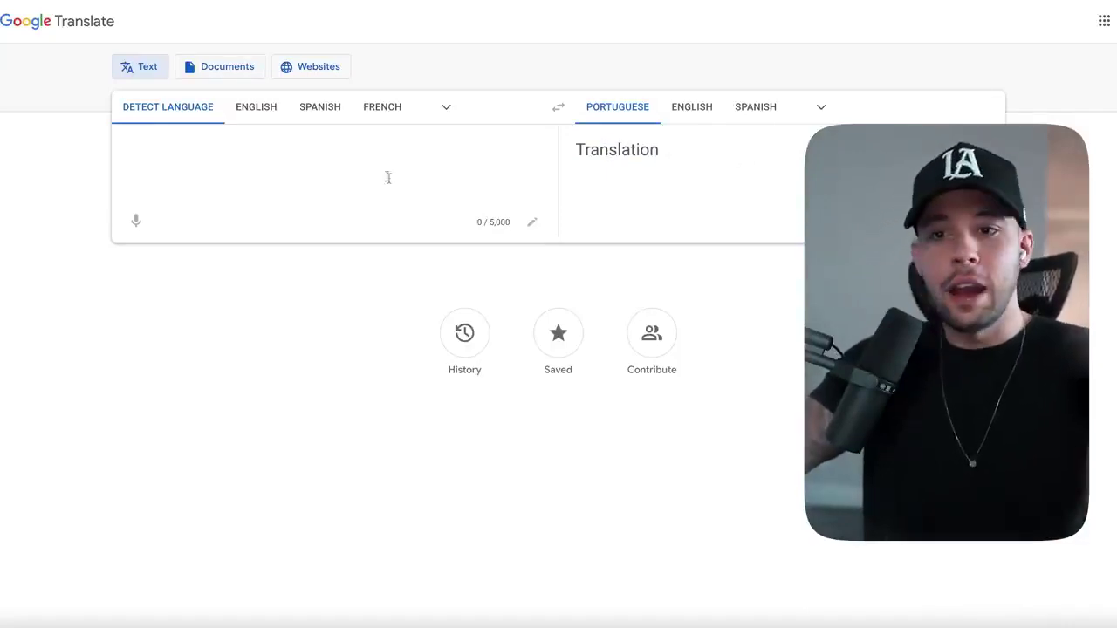
pyautogui.click(759, 111)
pyautogui.click(254, 161)
pyautogui.write('hello')
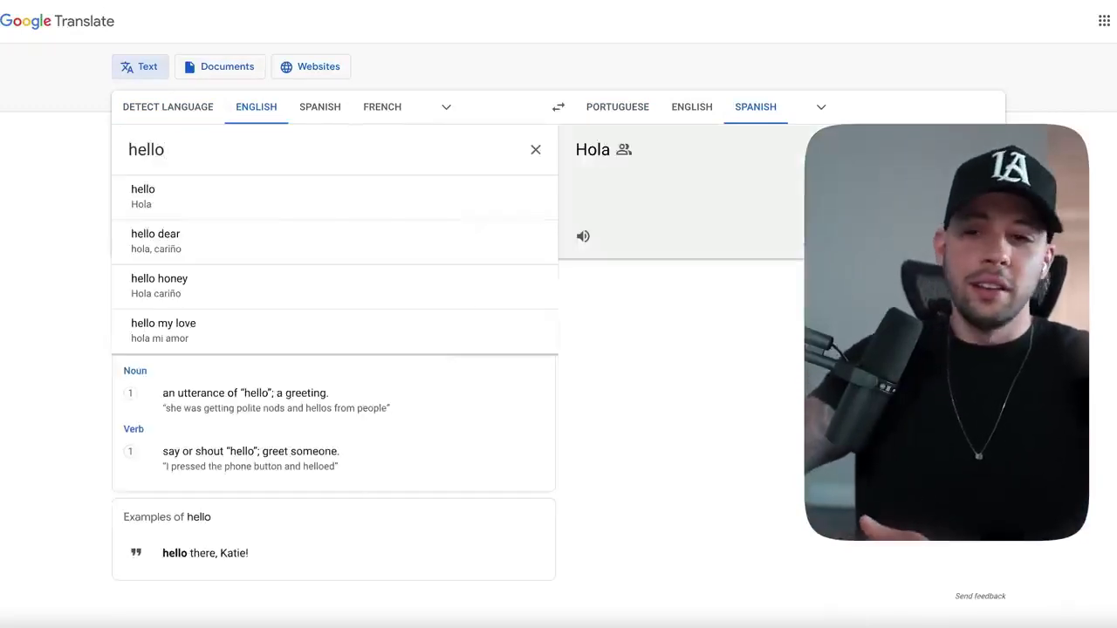
pyautogui.click(644, 219)
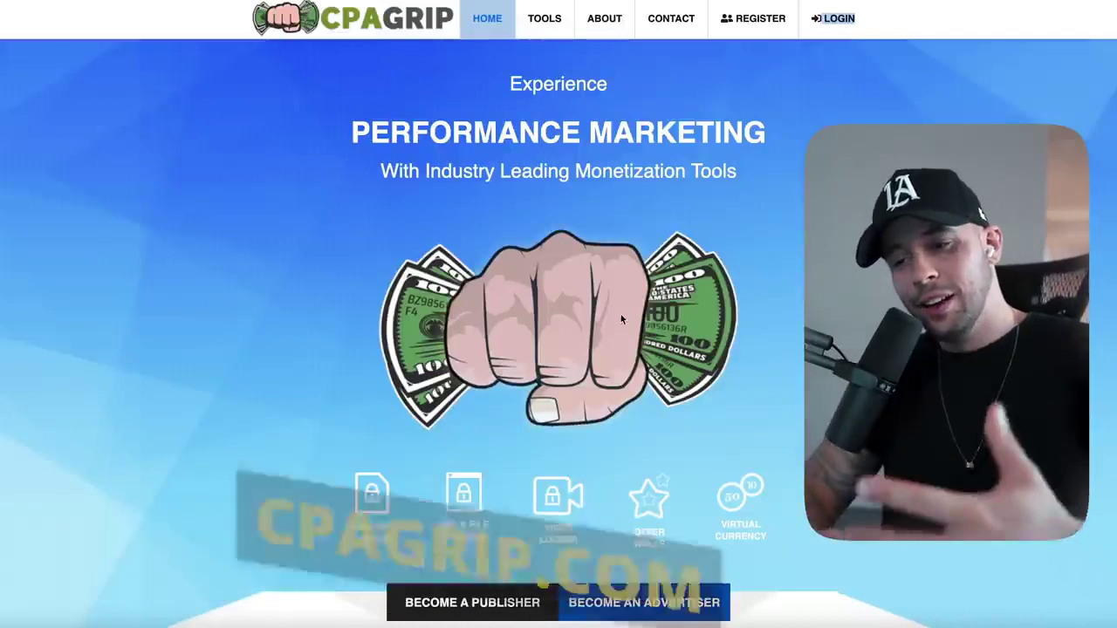
# Look over the CPAGrip home page down to the publisher testimonials, then go to registration.
pyautogui.scroll(-3, 620, 319)
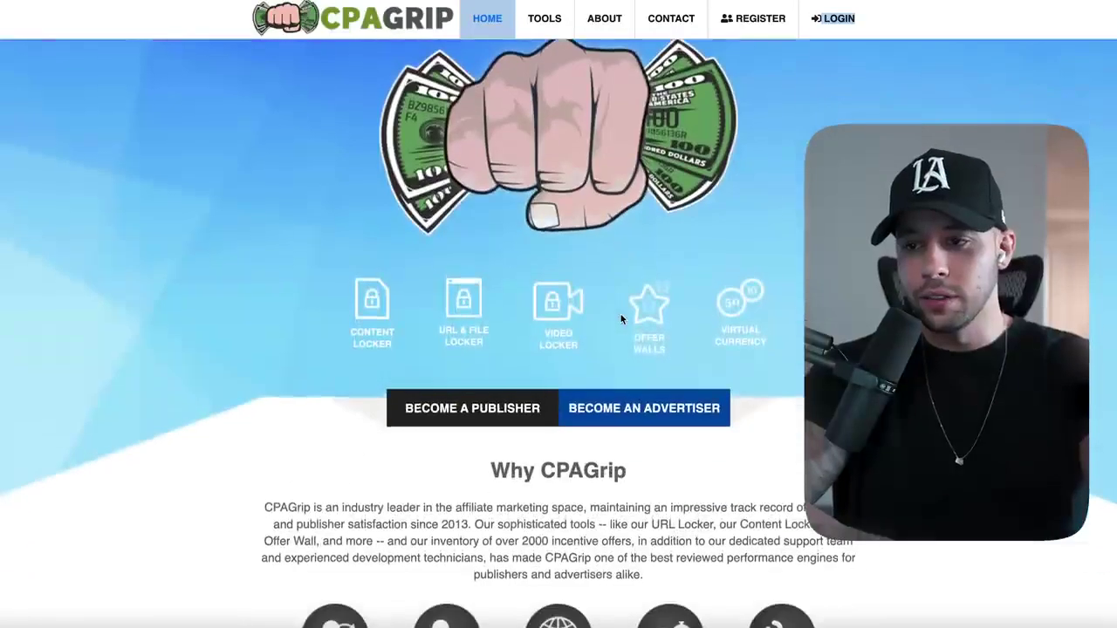
pyautogui.scroll(-4, 620, 319)
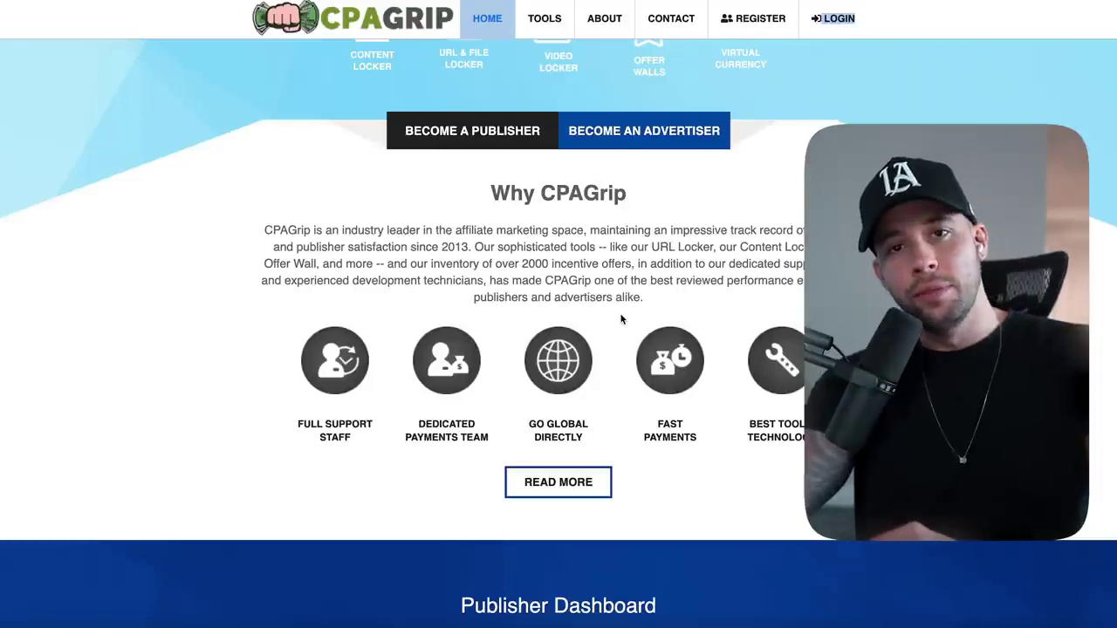
pyautogui.scroll(-10, 621, 319)
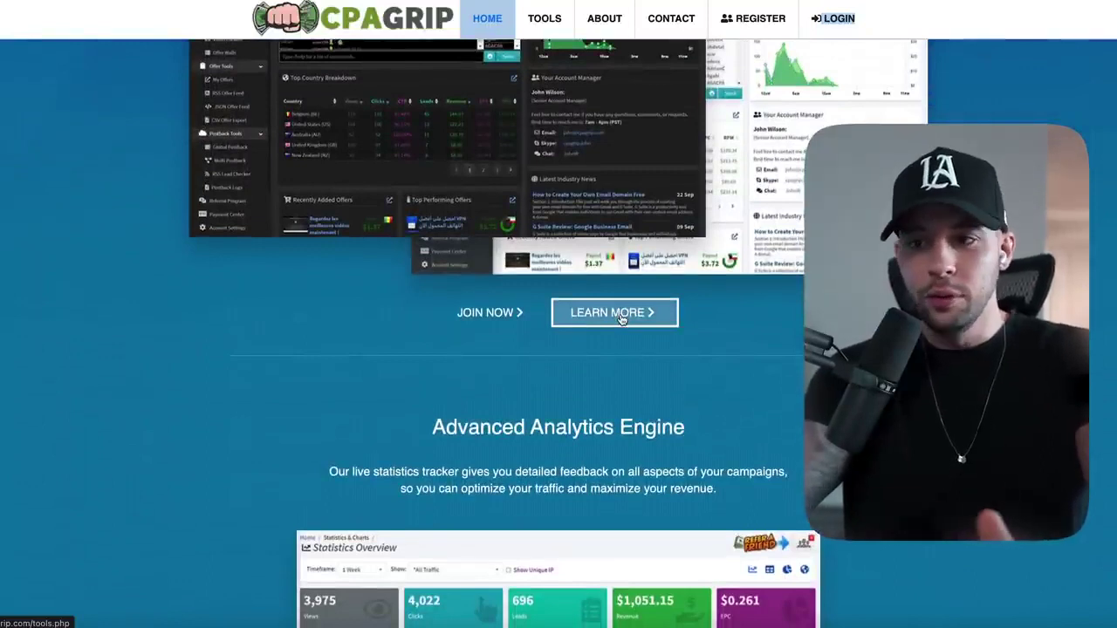
pyautogui.scroll(-10, 621, 319)
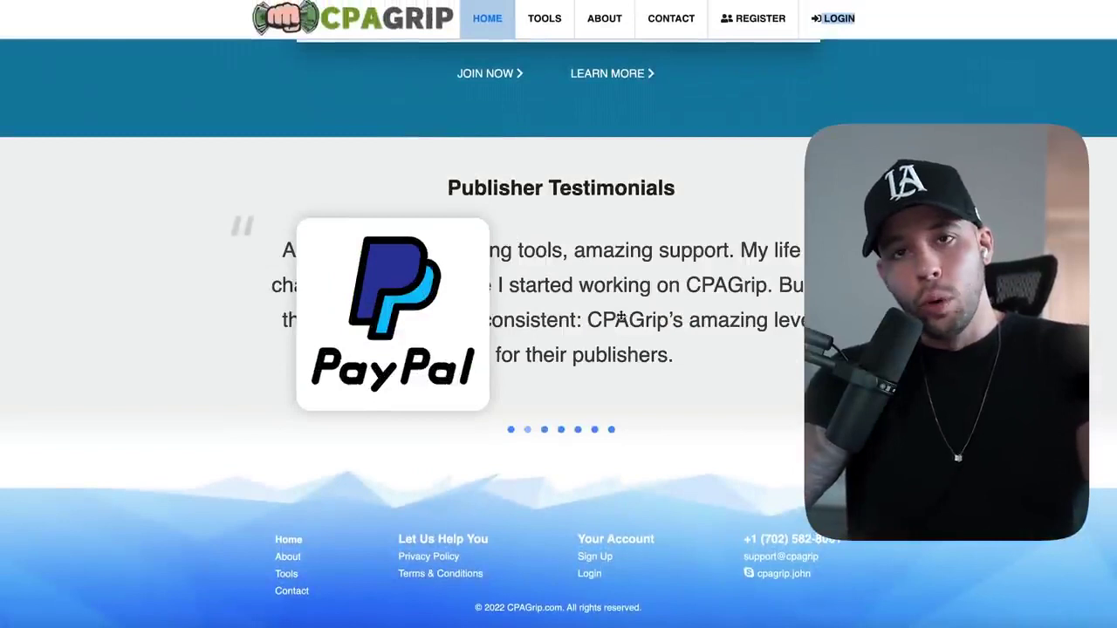
pyautogui.scroll(15, 621, 320)
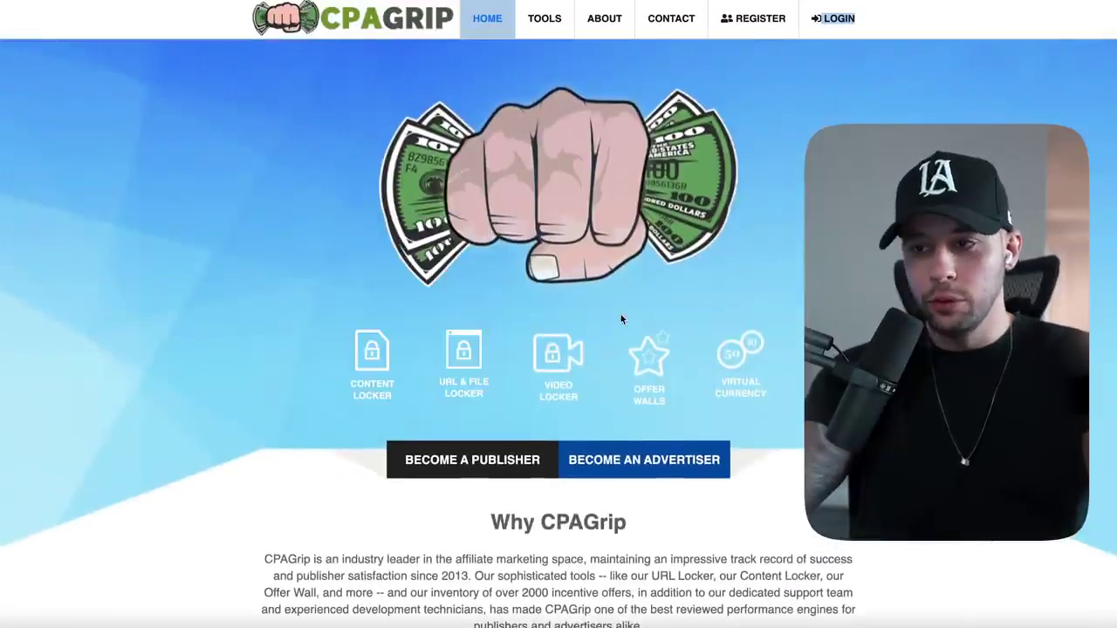
pyautogui.scroll(3, 750, 46)
pyautogui.click(741, 30)
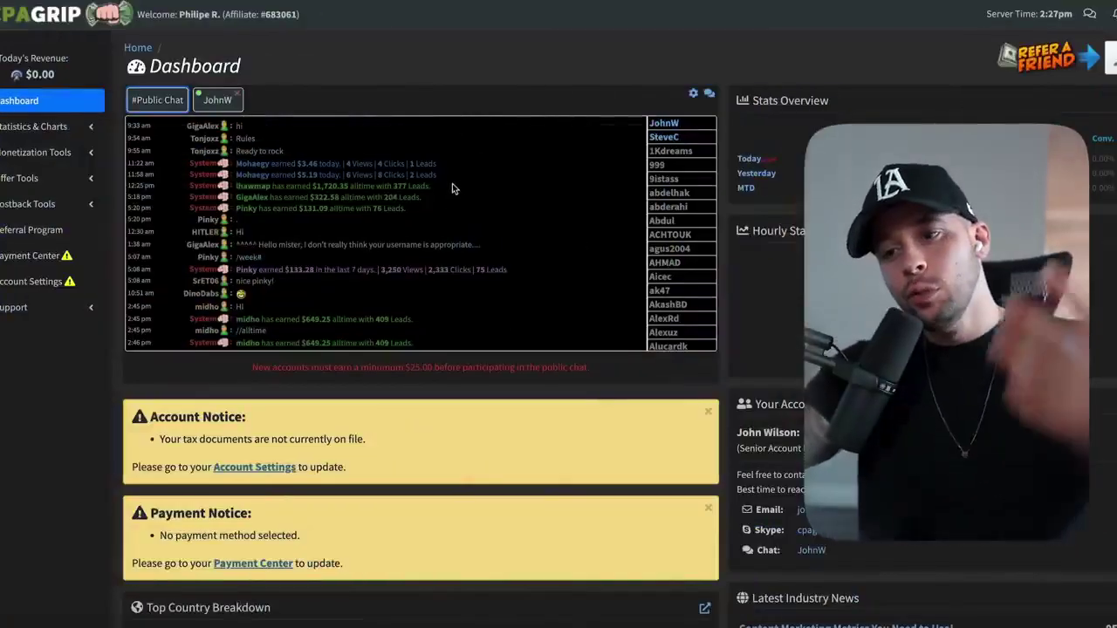
# Look back through the dashboard's public chat and highlight the all-time earnings in the message with 15,150 leads.
pyautogui.moveTo(257, 161); pyautogui.dragTo(471, 275)
pyautogui.scroll(-3, 367, 242)
pyautogui.scroll(3, 340, 156)
pyautogui.scroll(-5, 341, 154)
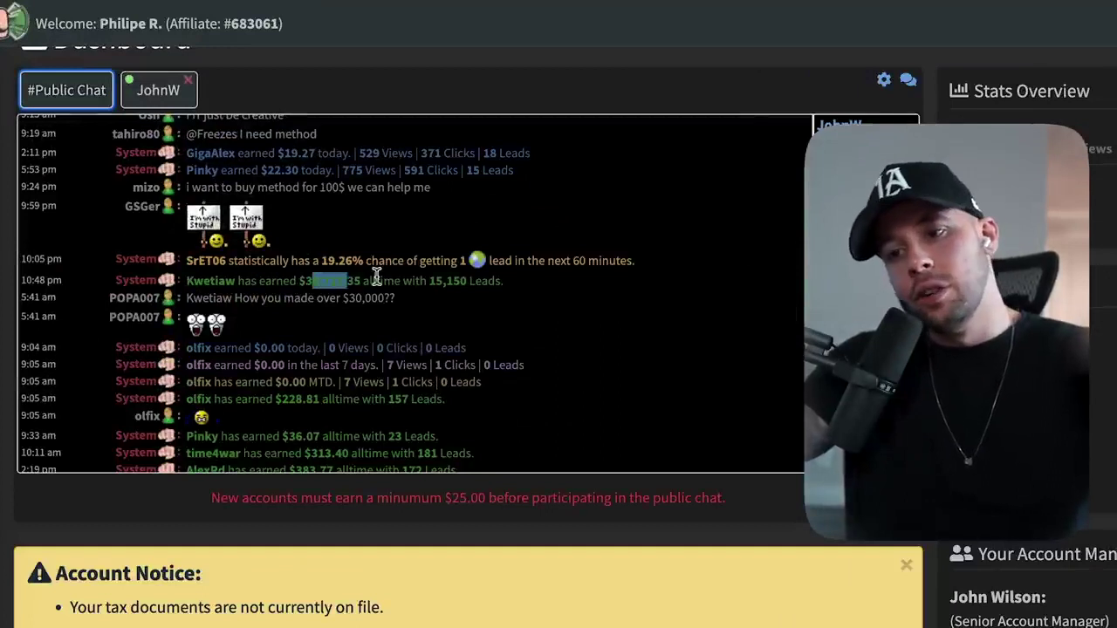
pyautogui.moveTo(249, 282); pyautogui.dragTo(411, 260)
pyautogui.click(436, 297)
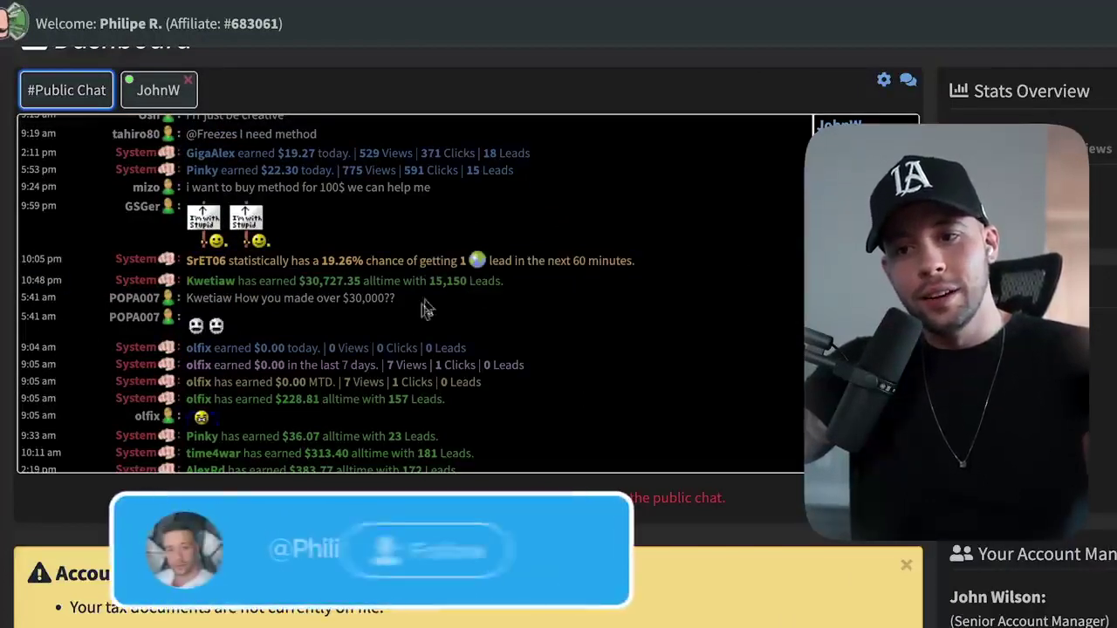
# Examine the following all-time earnings messages in the public chat, highlighting the amounts one after another.
pyautogui.scroll(-1, 402, 341)
pyautogui.moveTo(273, 340); pyautogui.dragTo(336, 341)
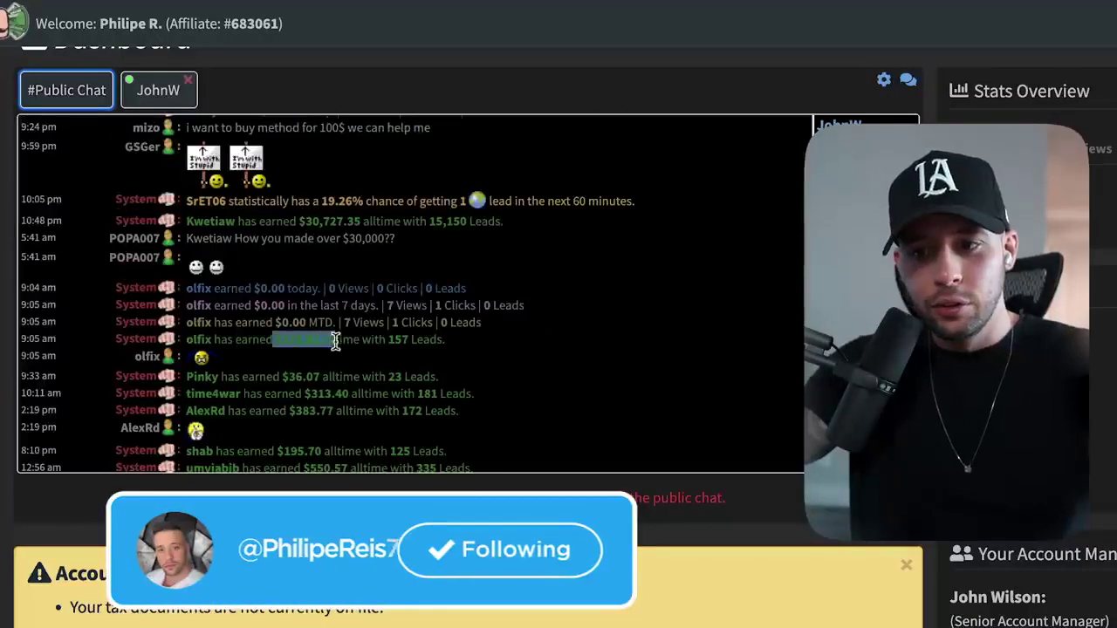
pyautogui.click(388, 374)
pyautogui.scroll(-1, 362, 367)
pyautogui.moveTo(254, 306); pyautogui.dragTo(385, 306)
pyautogui.click(493, 313)
pyautogui.scroll(-1, 498, 310)
pyautogui.moveTo(281, 293); pyautogui.dragTo(369, 293)
pyautogui.click(505, 302)
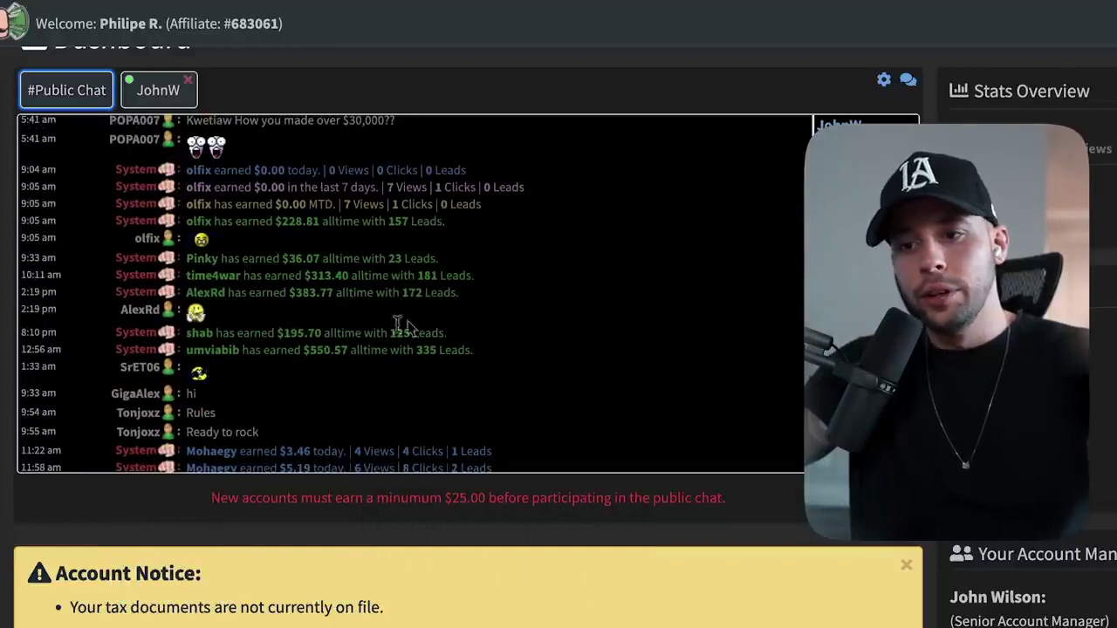
pyautogui.scroll(-1, 504, 302)
# Return to the oldest public chat messages, highlight the first one's all-time earnings and read on through the conversation.
pyautogui.scroll(7, 432, 303)
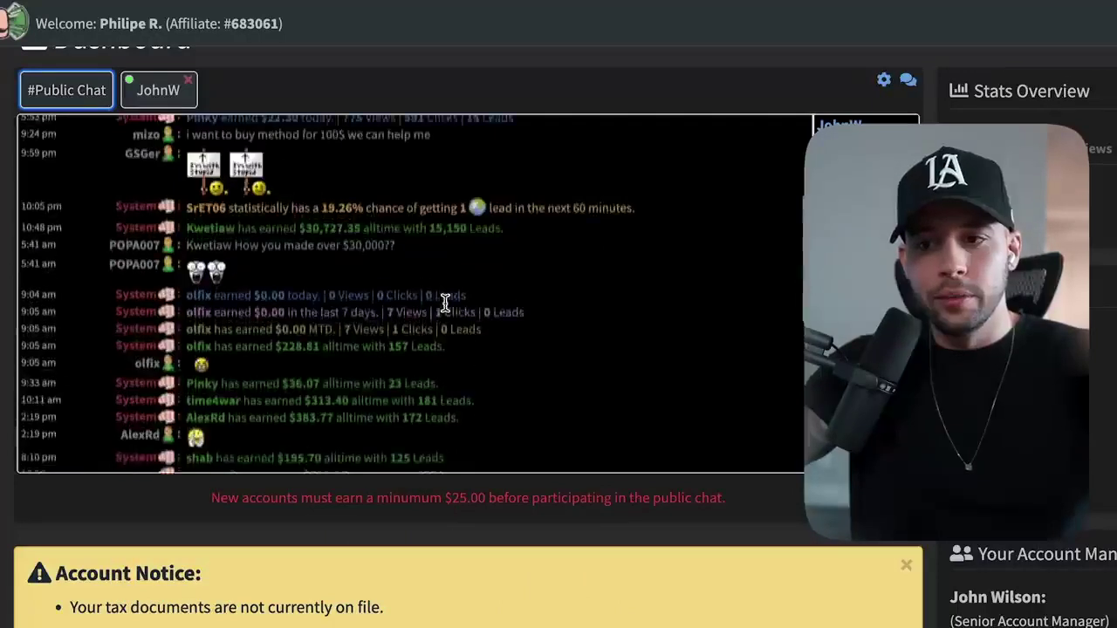
pyautogui.moveTo(288, 125); pyautogui.dragTo(445, 125)
pyautogui.click(445, 125)
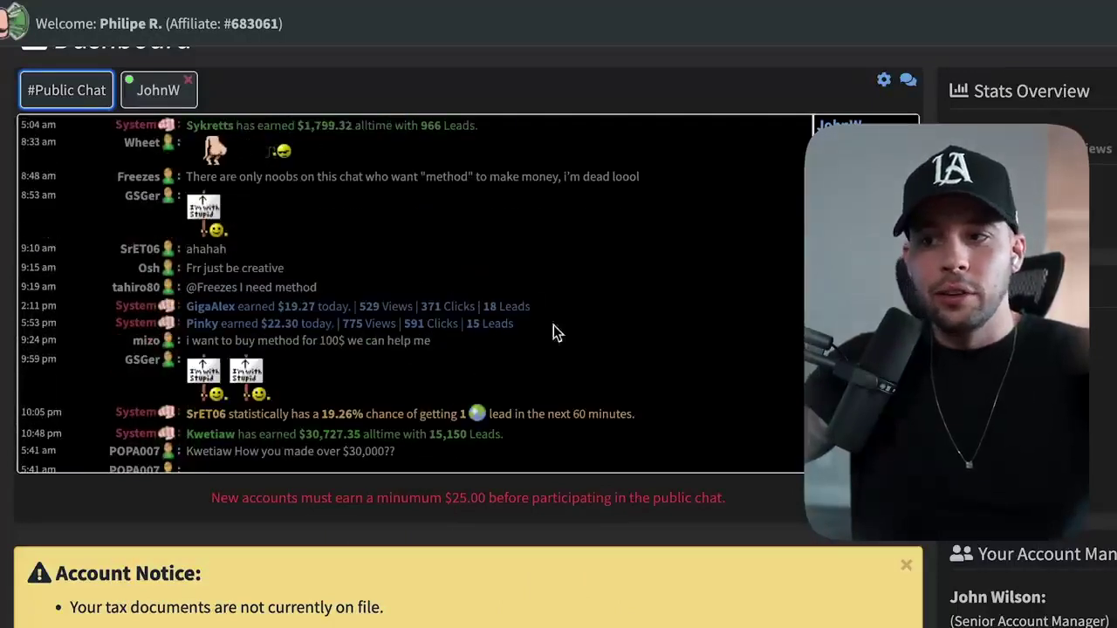
pyautogui.scroll(-5, 541, 301)
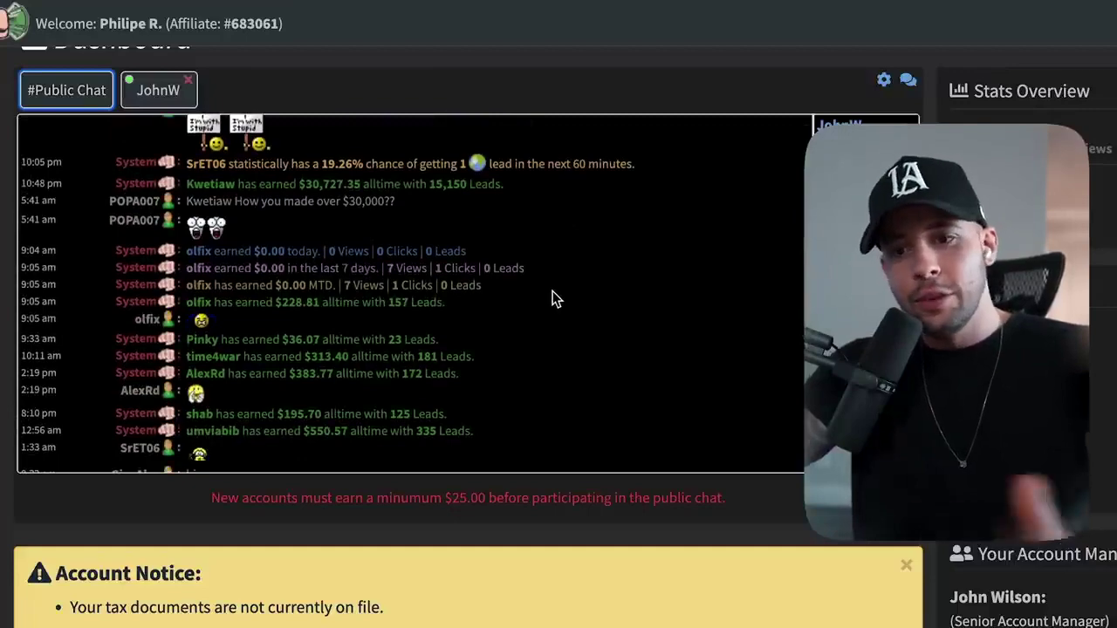
pyautogui.scroll(-5, 553, 297)
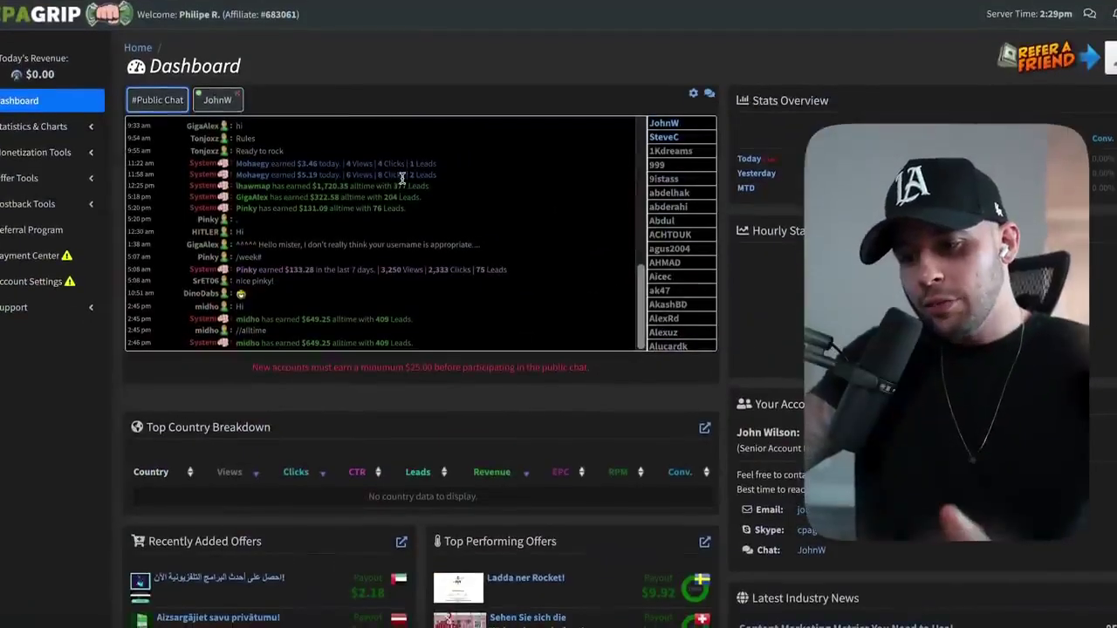
# Look over the dashboard's country breakdown and its recently added and top performing offers.
pyautogui.scroll(-4, 419, 192)
pyautogui.scroll(2, 597, 181)
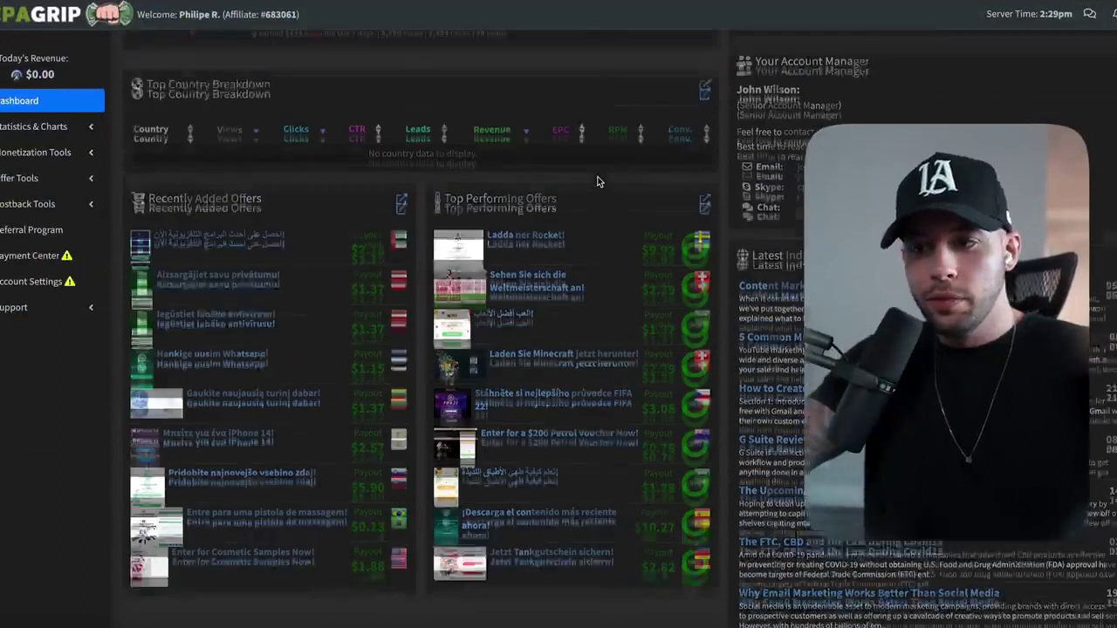
pyautogui.scroll(2, 588, 206)
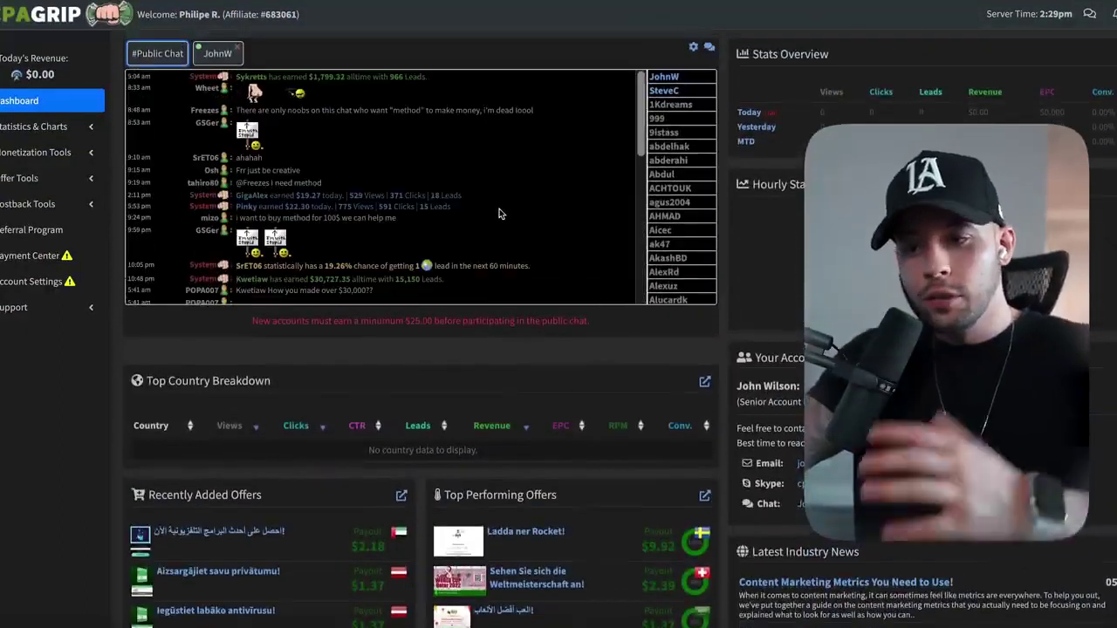
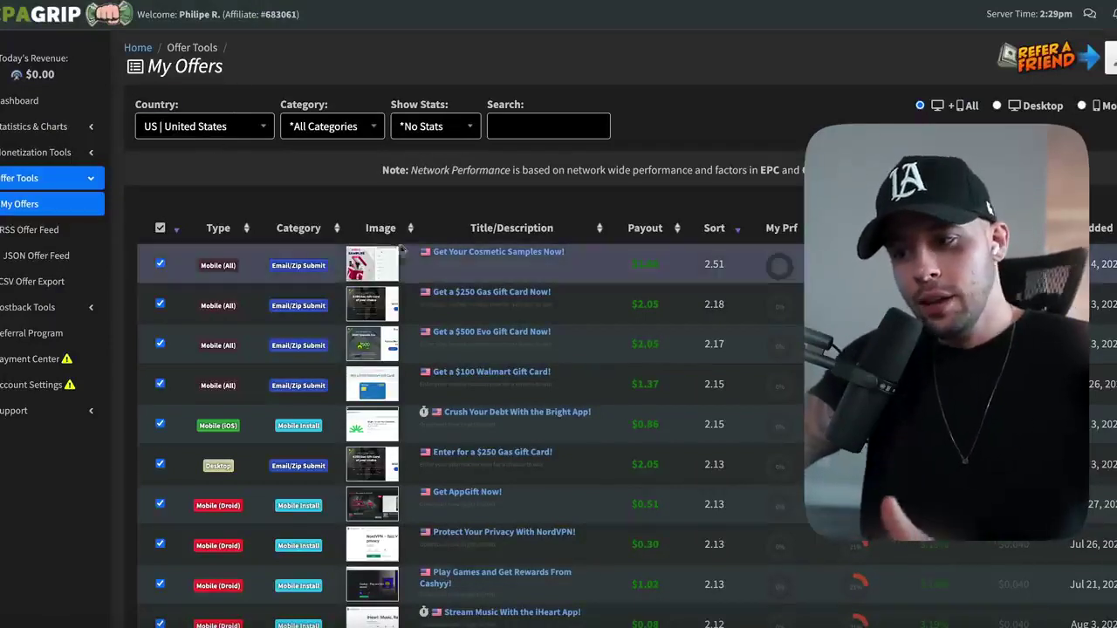
# Sort the United States offers in My Offers by payout from highest to lowest.
pyautogui.scroll(-1, 401, 170)
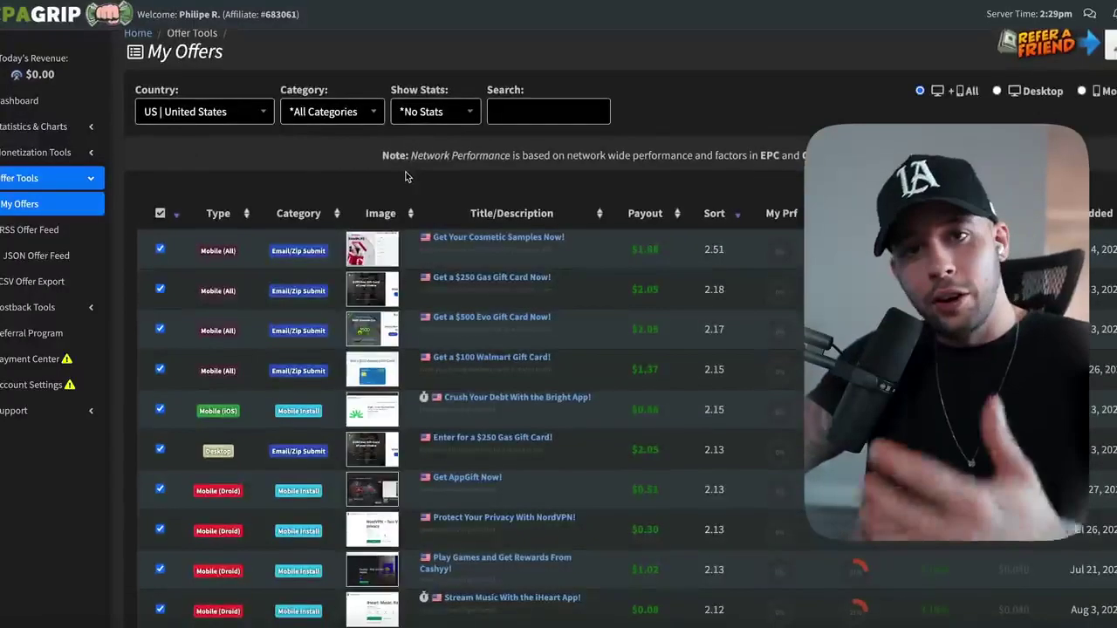
pyautogui.click(659, 220)
pyautogui.click(660, 220)
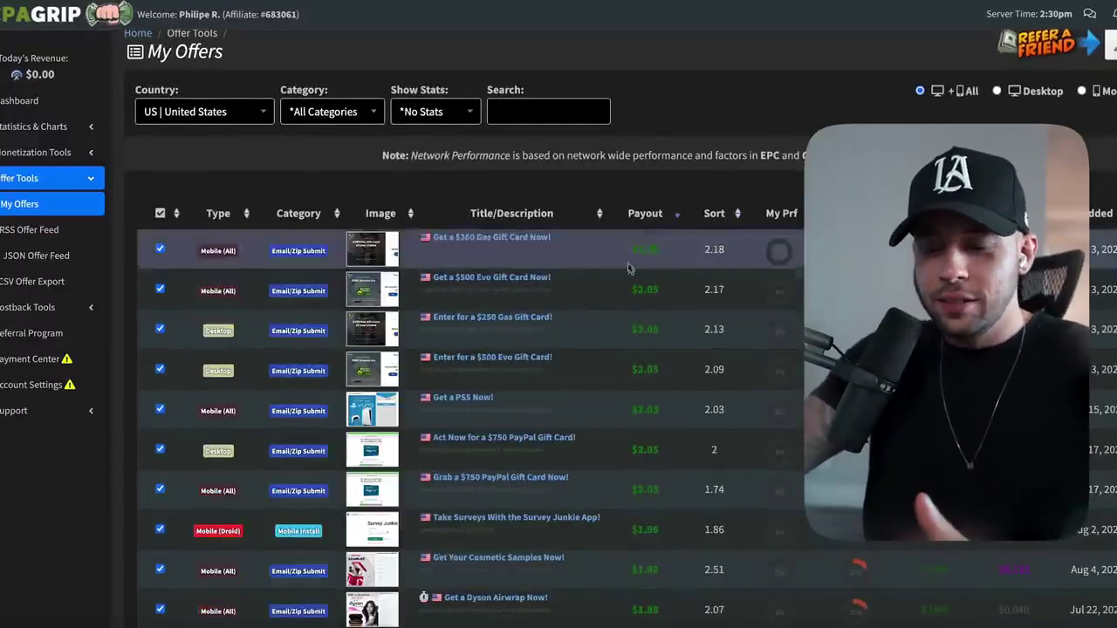
pyautogui.scroll(-1, 600, 229)
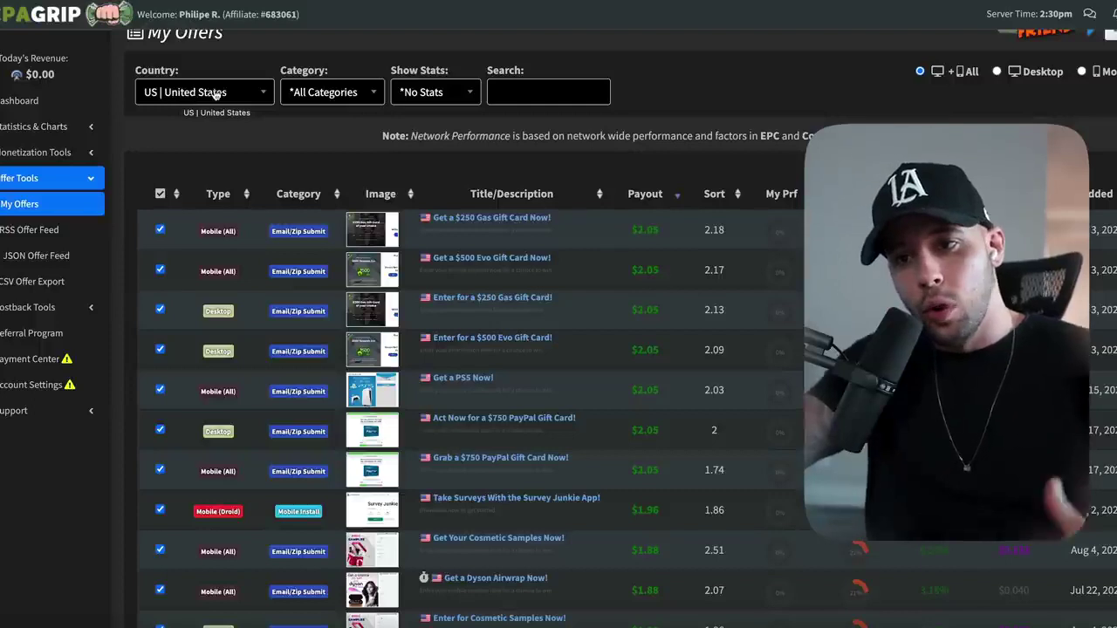
# Look through the available countries and filter the offers to FR | France.
pyautogui.click(247, 93)
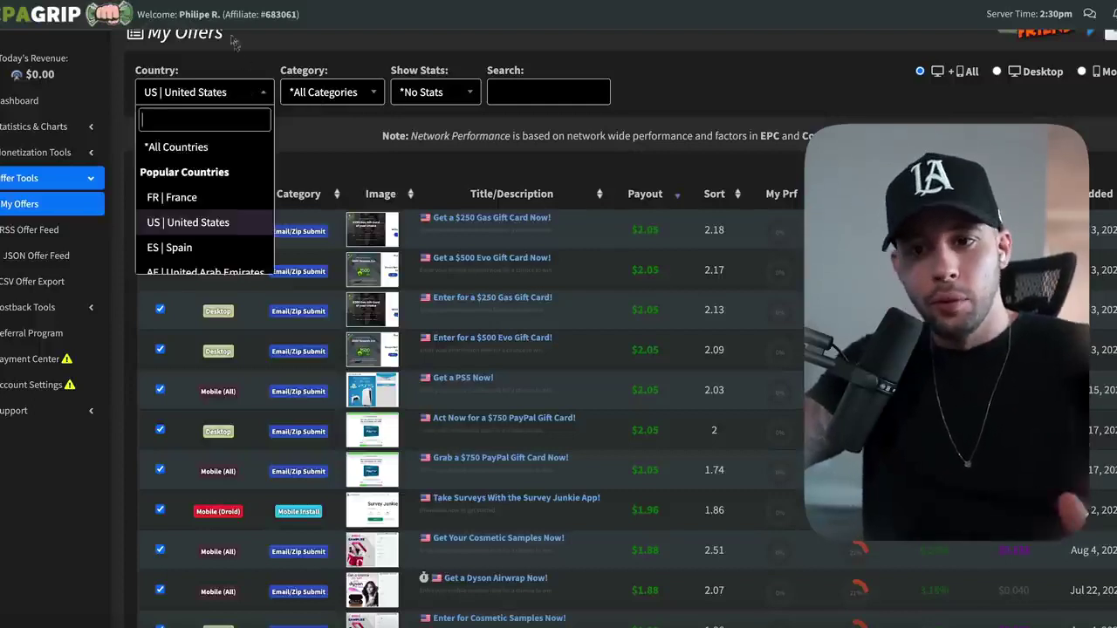
pyautogui.scroll(-5, 249, 175)
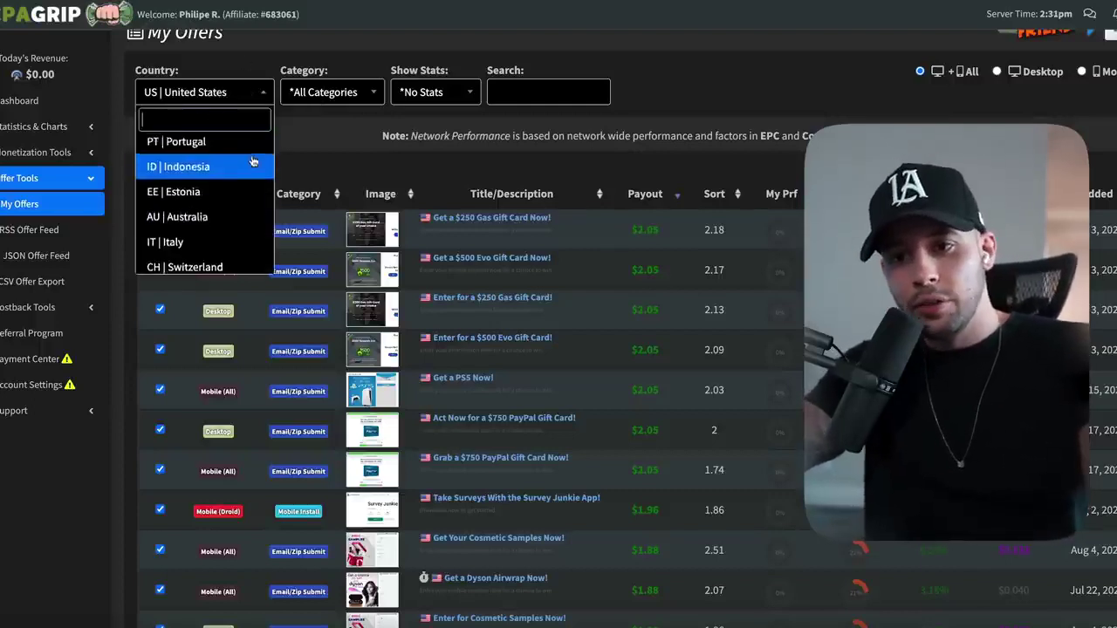
pyautogui.scroll(5, 253, 201)
pyautogui.click(201, 150)
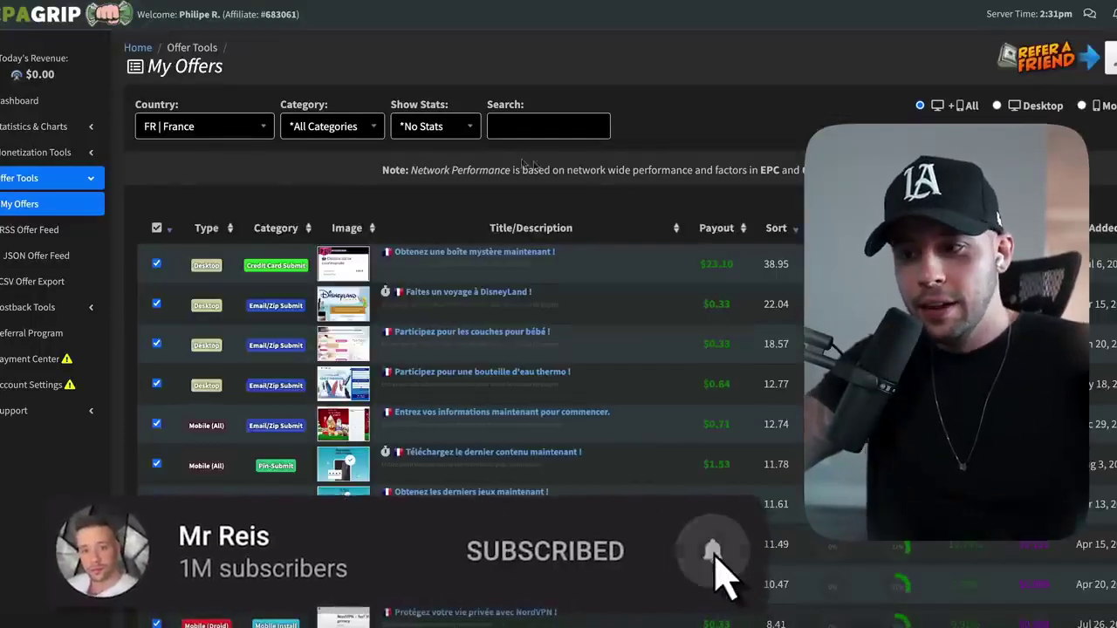
# Sort the French offers by payout from highest to lowest and highlight the payout of the first offer.
pyautogui.scroll(-1, 690, 182)
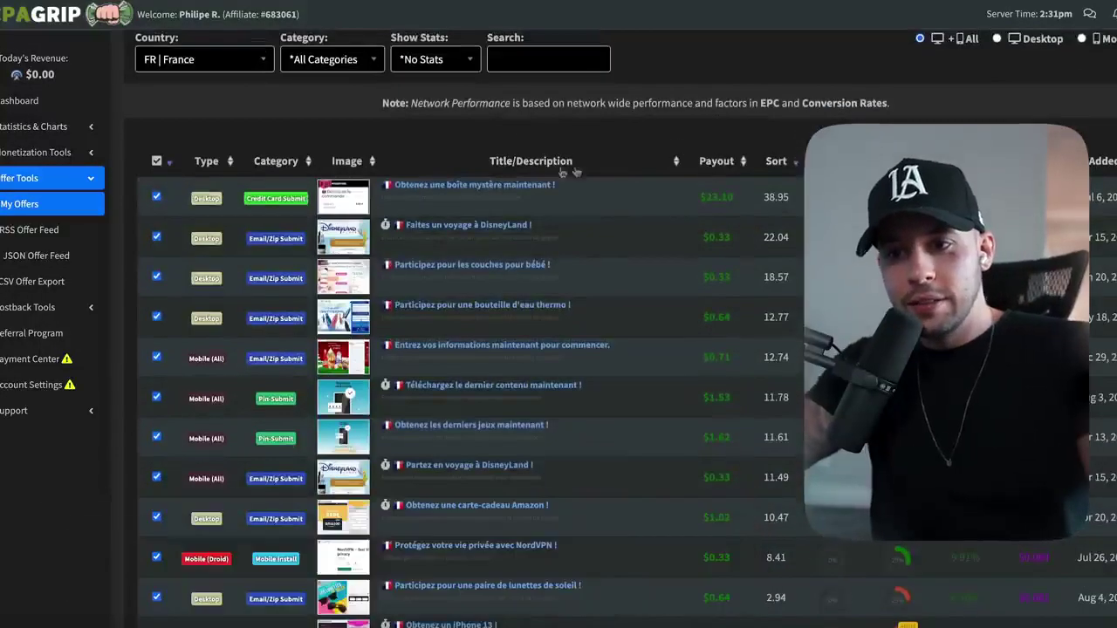
pyautogui.click(717, 163)
pyautogui.click(717, 163)
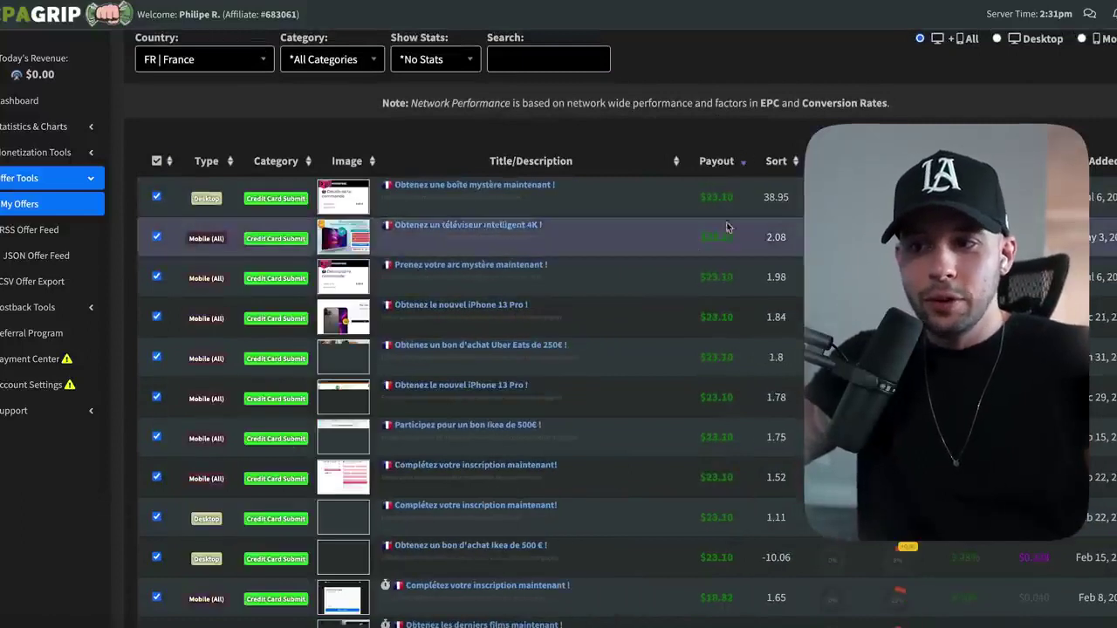
pyautogui.doubleClick(716, 197)
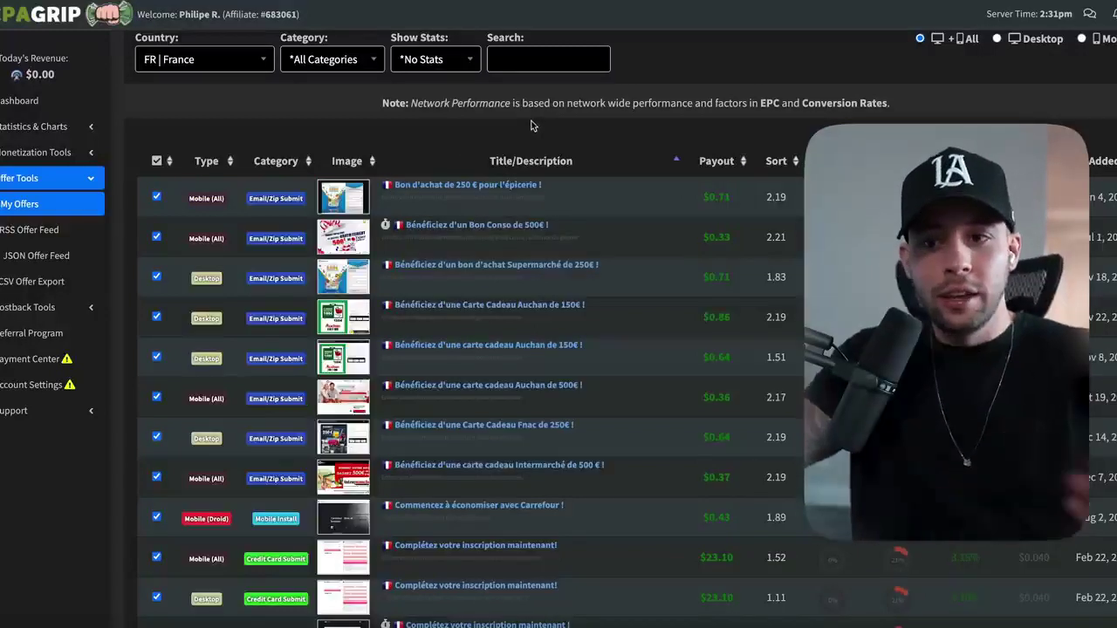
# Sort the French offers by payout in ascending order.
pyautogui.click(733, 159)
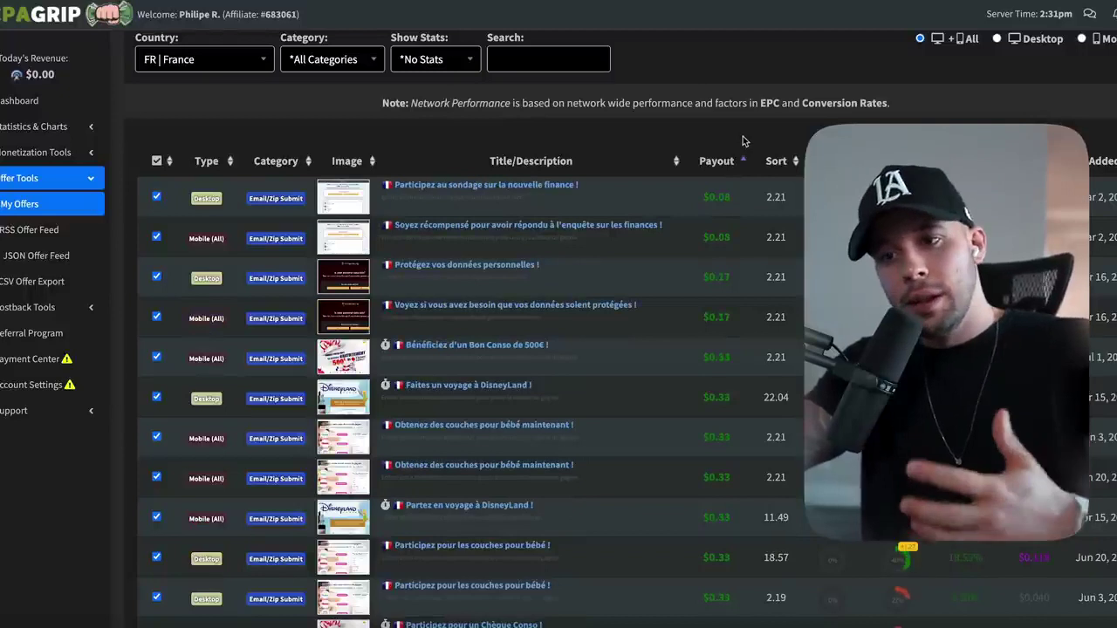
# Reverse the sort of the French offers so the highest payouts come first.
pyautogui.click(717, 162)
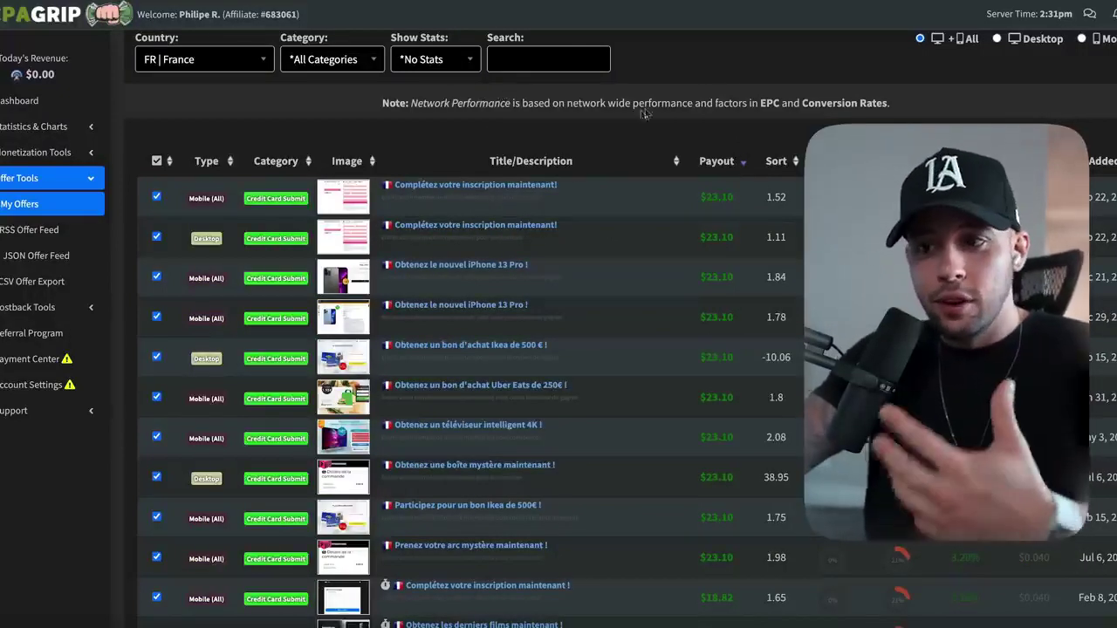
pyautogui.moveTo(912, 86); pyautogui.dragTo(432, 103)
# Filter the offers to ES | Spain and list them by payout from highest to lowest.
pyautogui.click(201, 60)
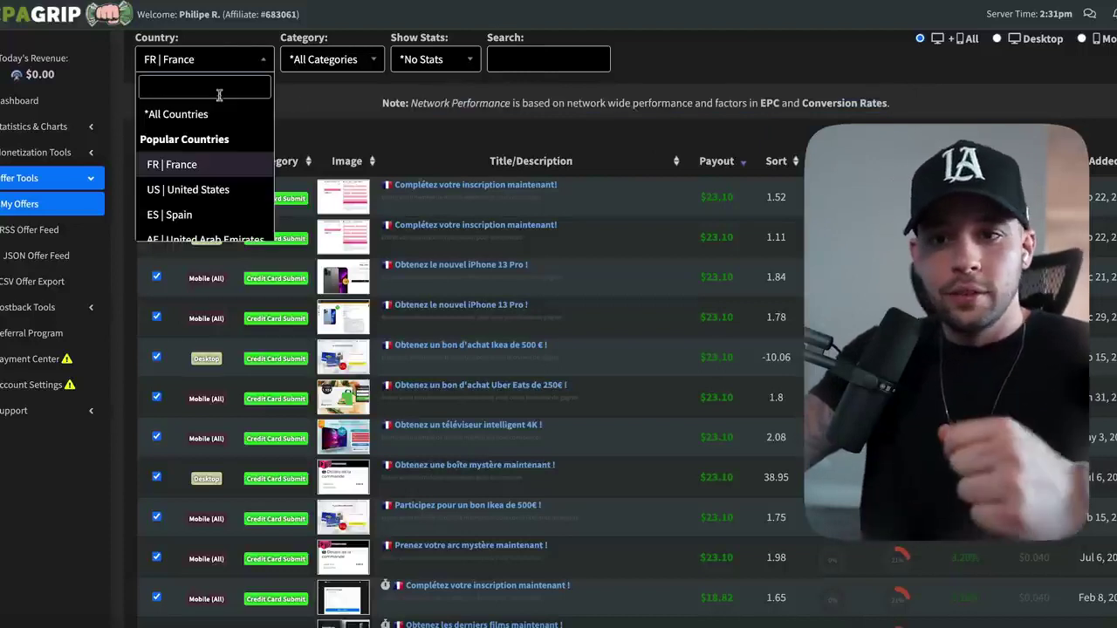
pyautogui.click(179, 215)
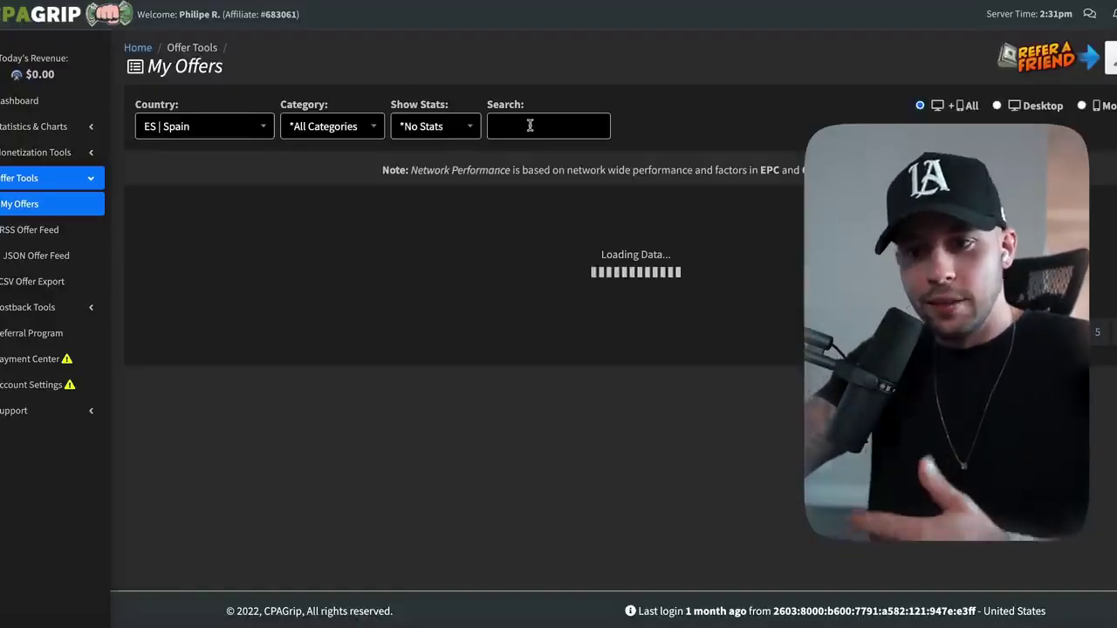
pyautogui.scroll(-1, 589, 200)
pyautogui.moveTo(382, 81); pyautogui.dragTo(648, 81)
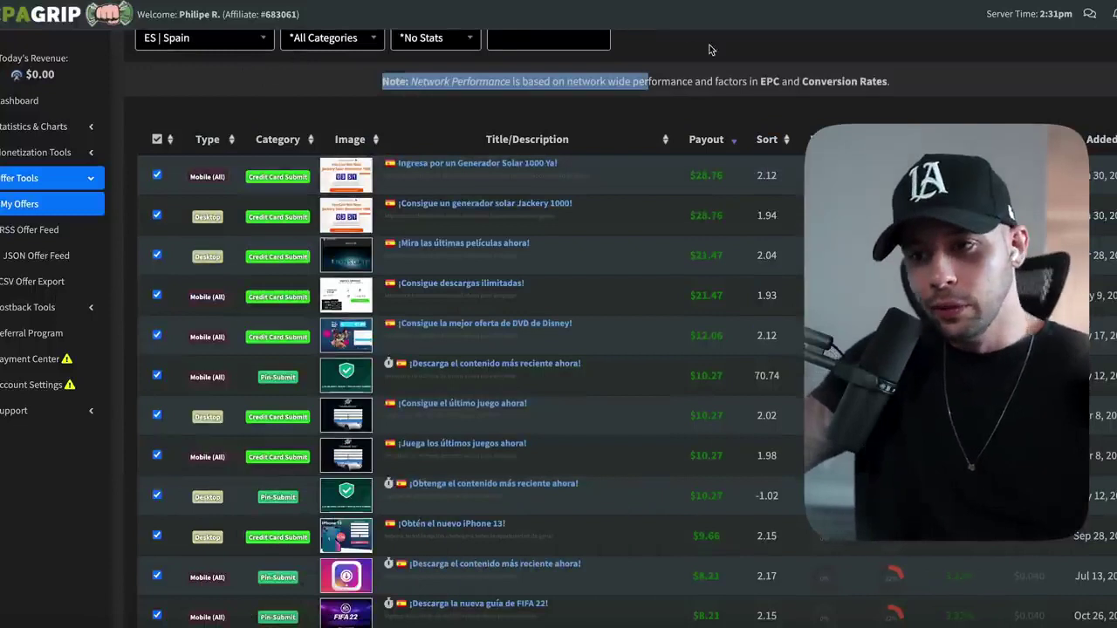
# Filter the offers to IT | Italy and sort them by payout from highest to lowest.
pyautogui.click(209, 41)
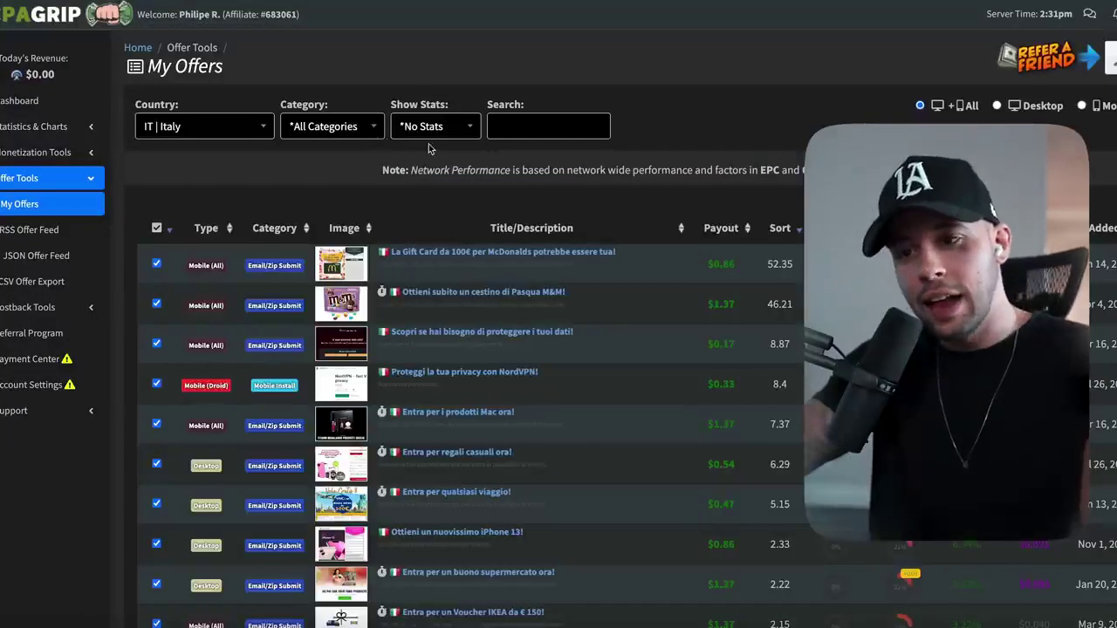
pyautogui.click(721, 228)
pyautogui.scroll(-1, 523, 349)
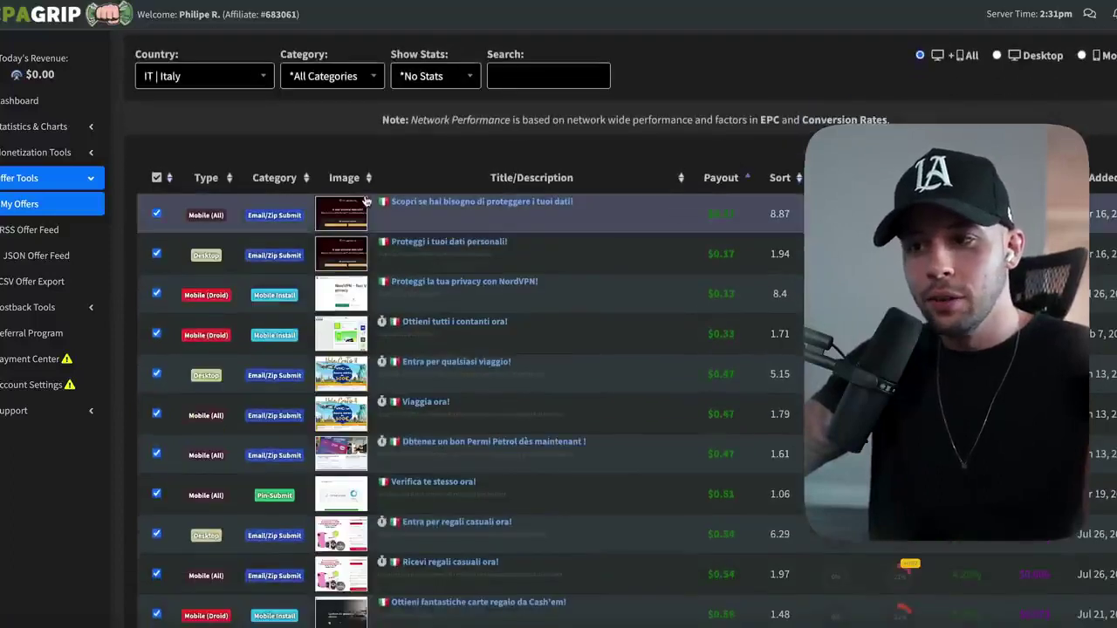
pyautogui.click(710, 179)
pyautogui.moveTo(660, 95); pyautogui.dragTo(717, 173)
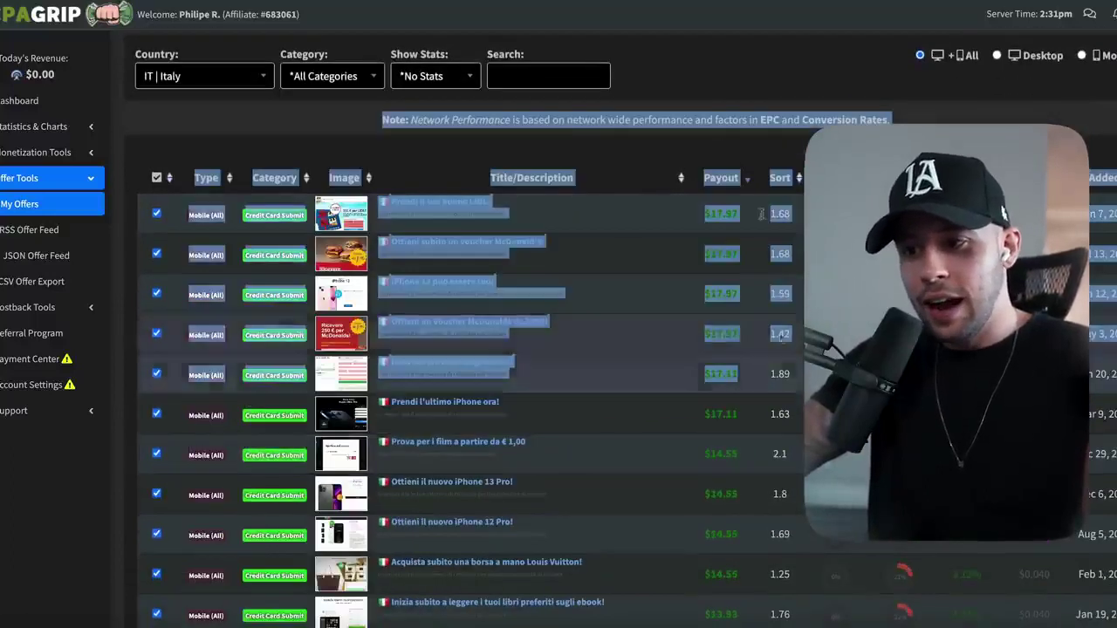
pyautogui.scroll(-1, 712, 226)
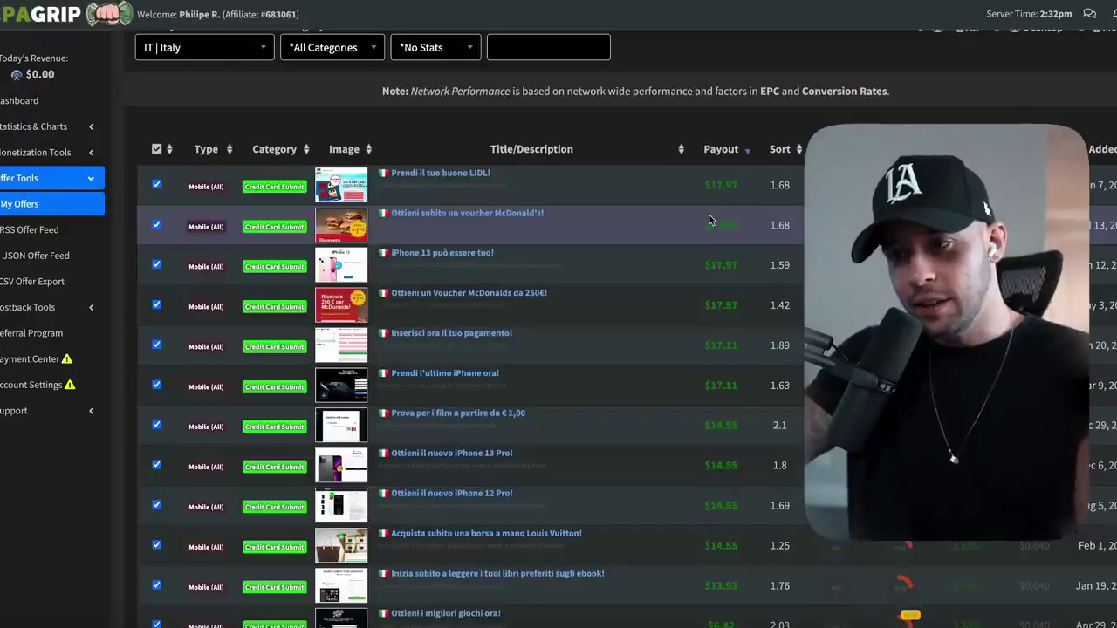
# Find Spain in the country filter and switch the offers back to ES | Spain.
pyautogui.click(204, 47)
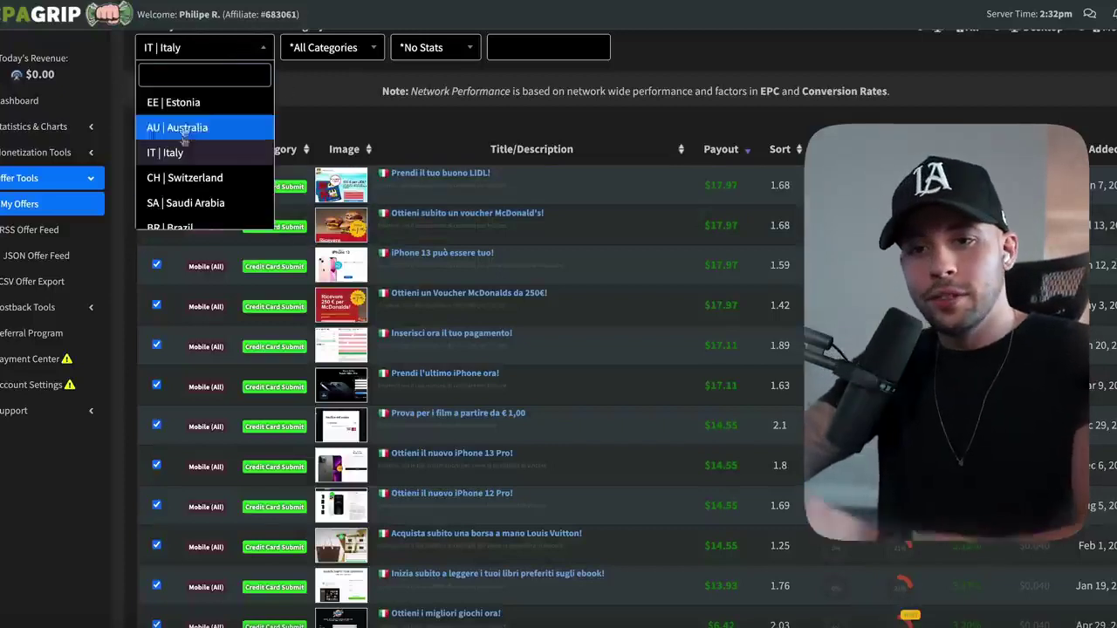
pyautogui.write('spai')
pyautogui.press('Return')
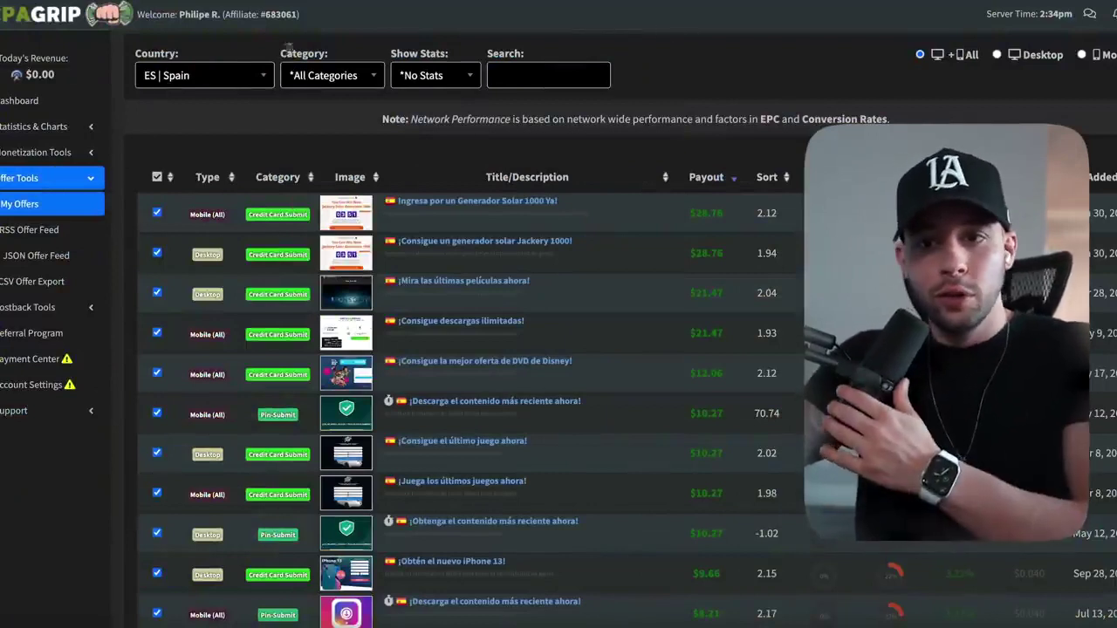
# Look through the popular countries available for filtering and keep ES | Spain selected.
pyautogui.click(204, 75)
pyautogui.scroll(-3, 221, 180)
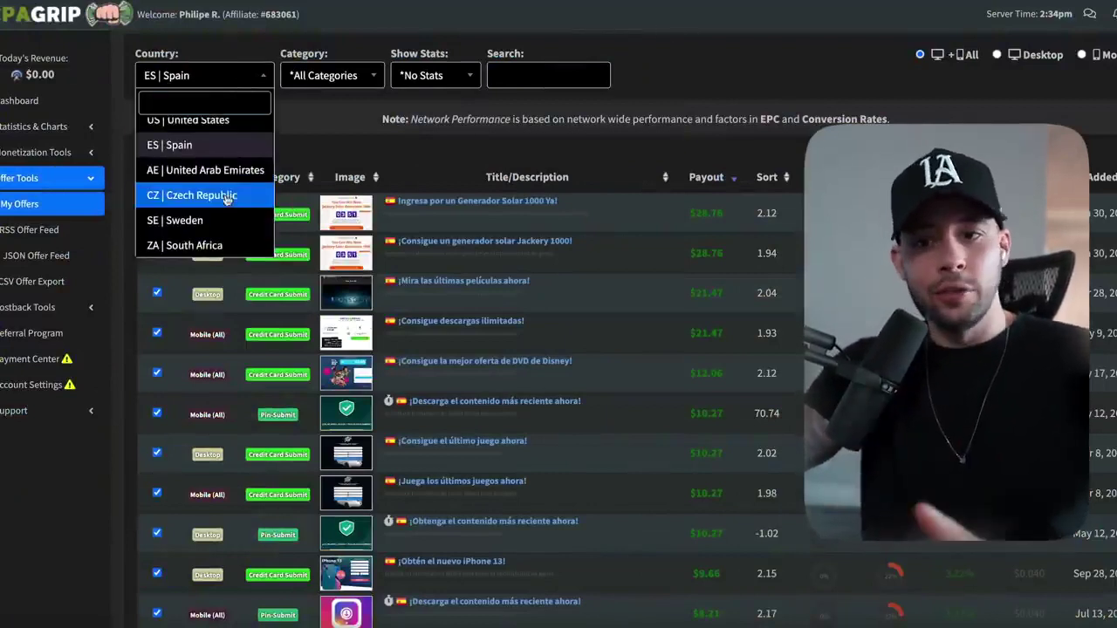
pyautogui.scroll(-3, 227, 184)
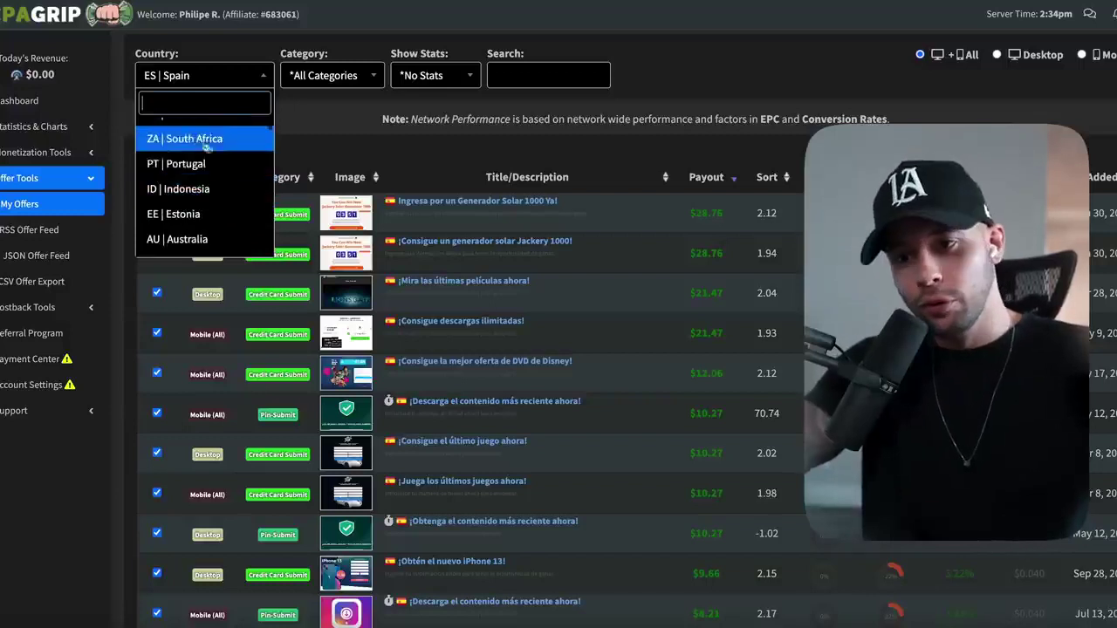
pyautogui.scroll(-2, 214, 203)
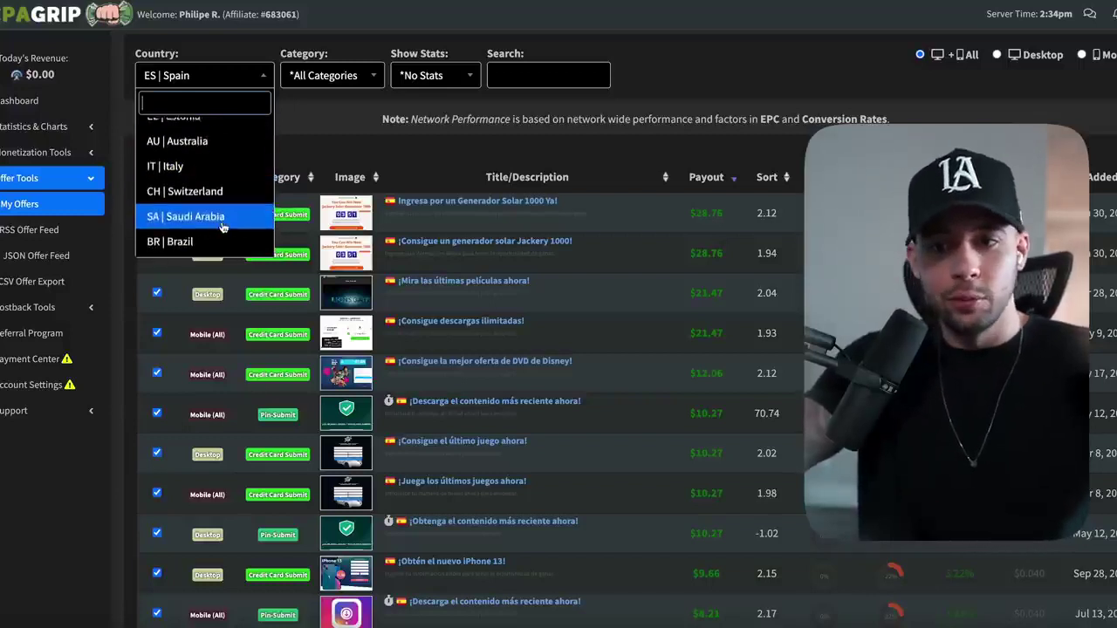
pyautogui.scroll(-1, 214, 214)
pyautogui.scroll(10, 214, 214)
pyautogui.click(720, 79)
pyautogui.scroll(1, 721, 78)
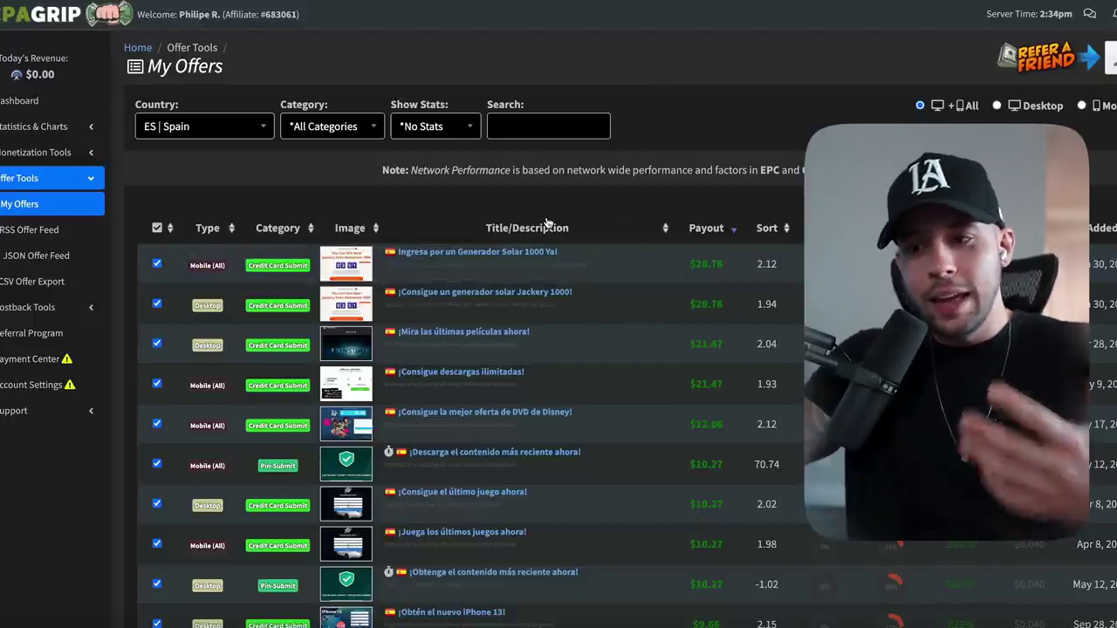
# View the details of the "Ingresa por un Generador Solar 1000 Ya!" offer, highlight its title and description, and close it.
pyautogui.click(510, 251)
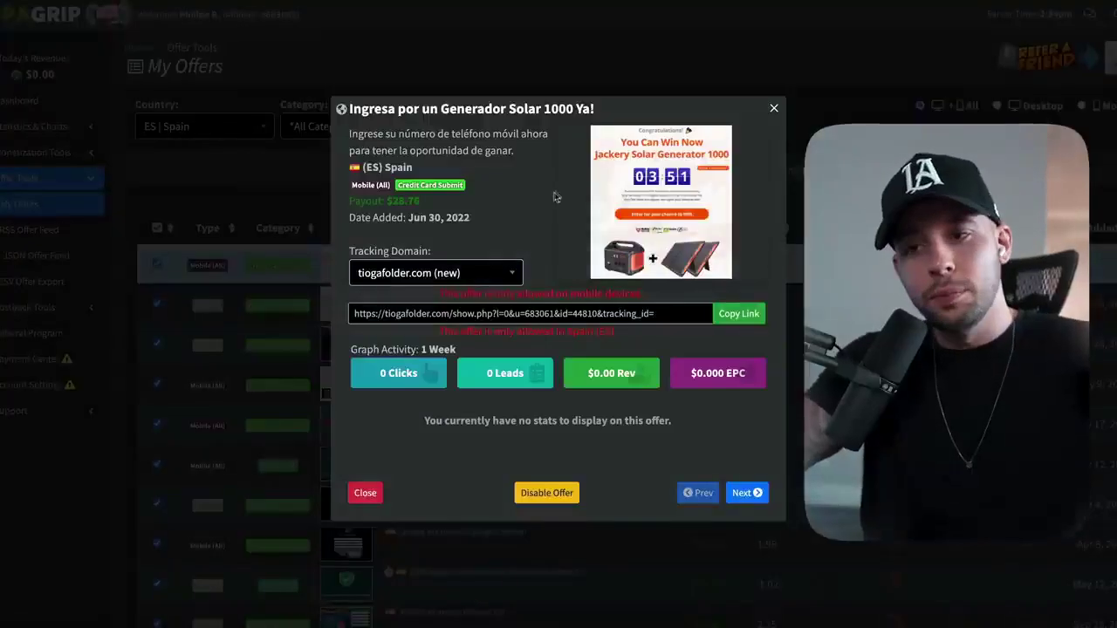
pyautogui.moveTo(344, 131); pyautogui.dragTo(398, 151)
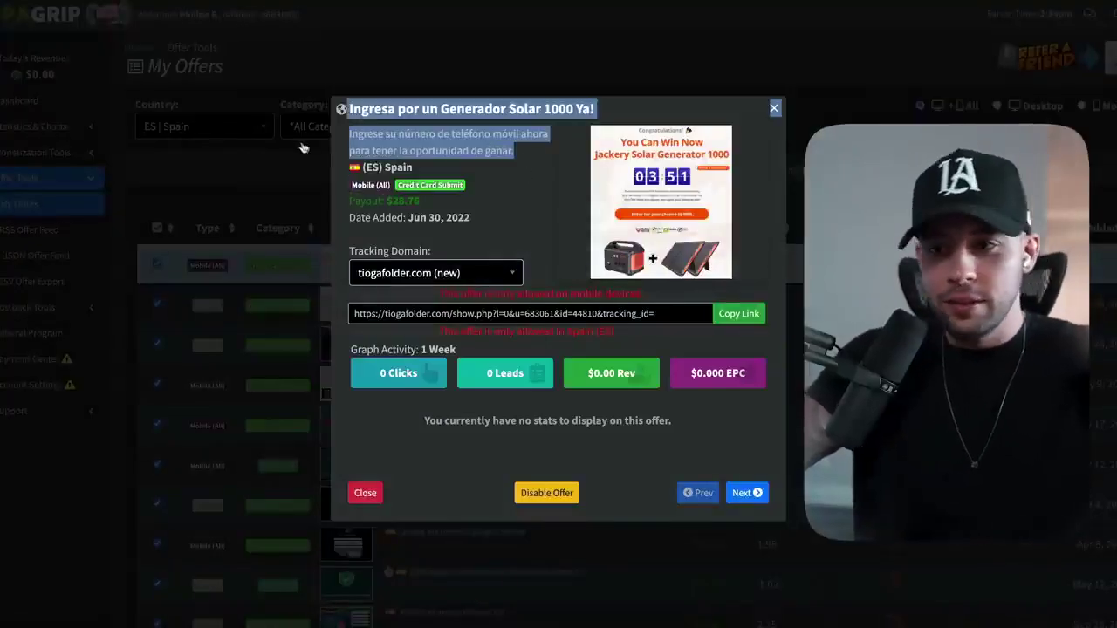
pyautogui.click(307, 146)
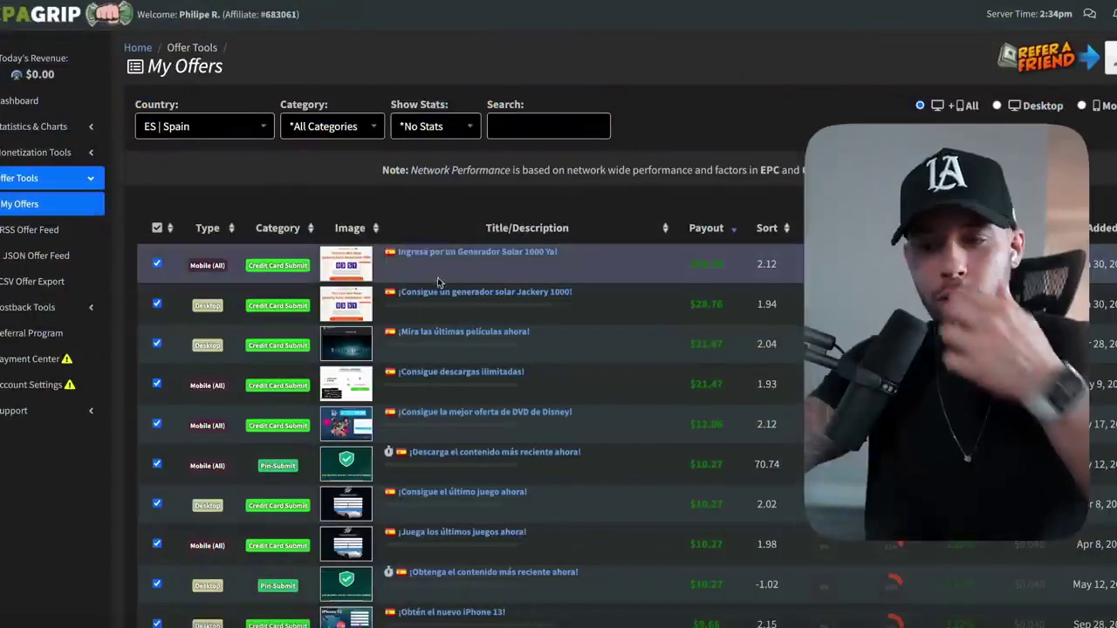
# Reopen the "Ingresa por un Generador Solar 1000 Ya!" offer and highlight its Spanish description.
pyautogui.click(493, 253)
pyautogui.tripleClick(469, 126)
pyautogui.click(320, 109)
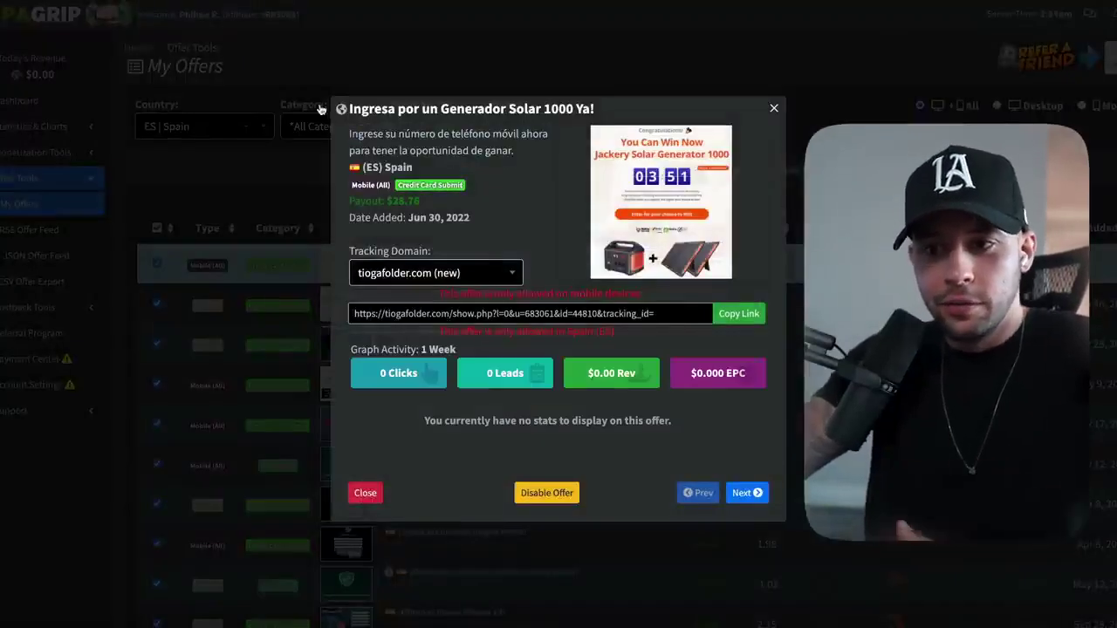
pyautogui.moveTo(390, 129); pyautogui.dragTo(520, 169)
pyautogui.click(533, 196)
pyautogui.moveTo(358, 133); pyautogui.dragTo(439, 136)
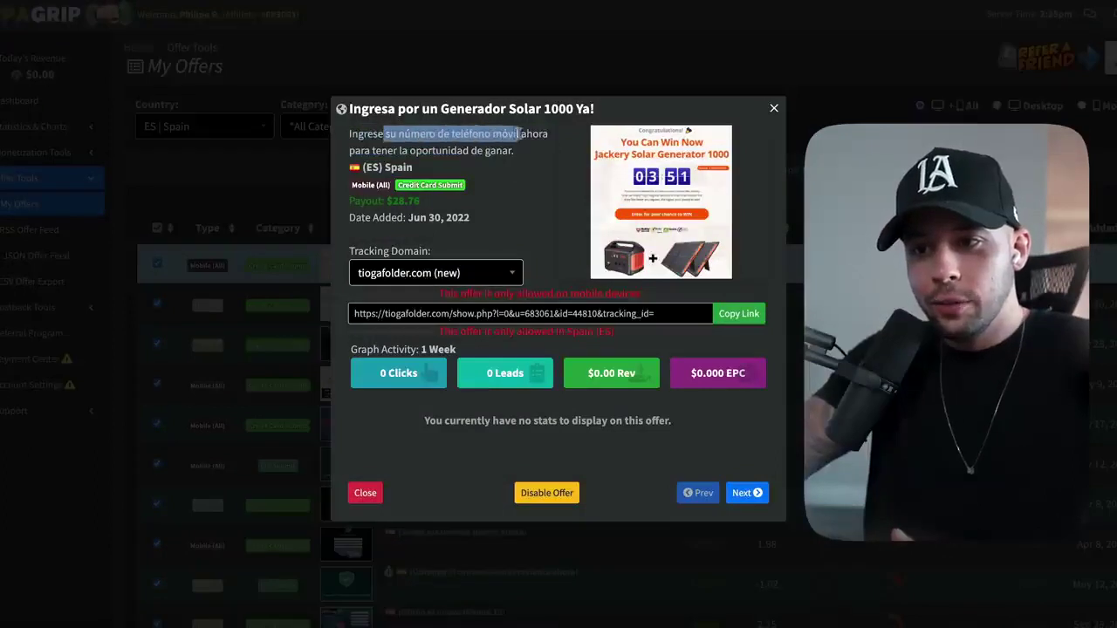
pyautogui.click(538, 147)
pyautogui.tripleClick(370, 138)
pyautogui.moveTo(367, 131); pyautogui.dragTo(555, 161)
pyautogui.click(551, 153)
pyautogui.moveTo(385, 132); pyautogui.dragTo(550, 156)
pyautogui.click(544, 149)
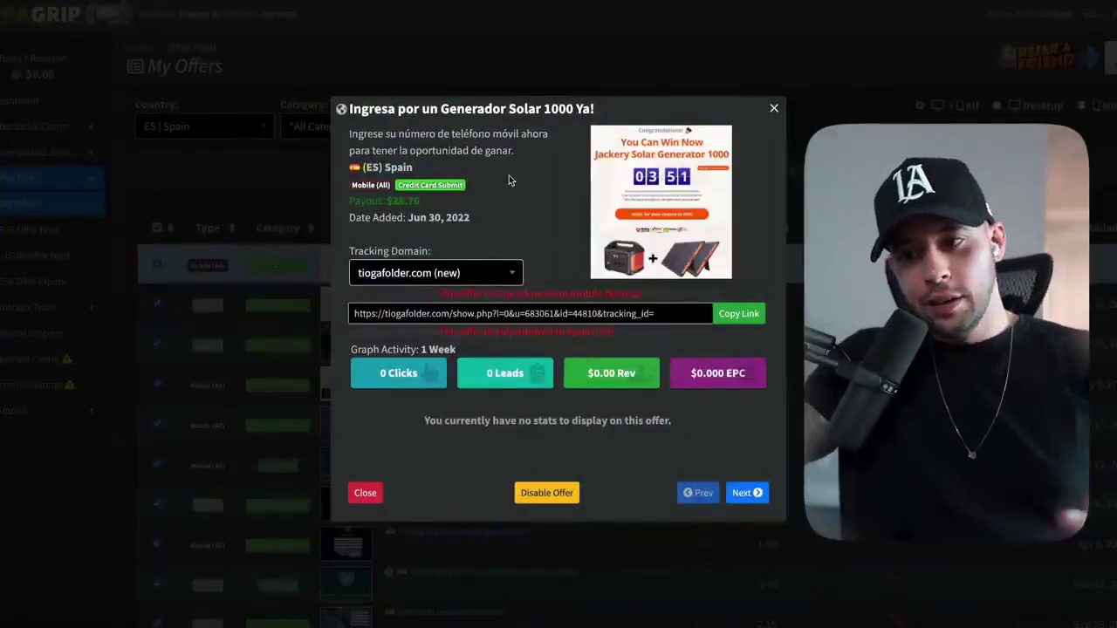
# Set the solar generator offer's tracking domain to morofiles.com and copy the offer link.
pyautogui.click(454, 271)
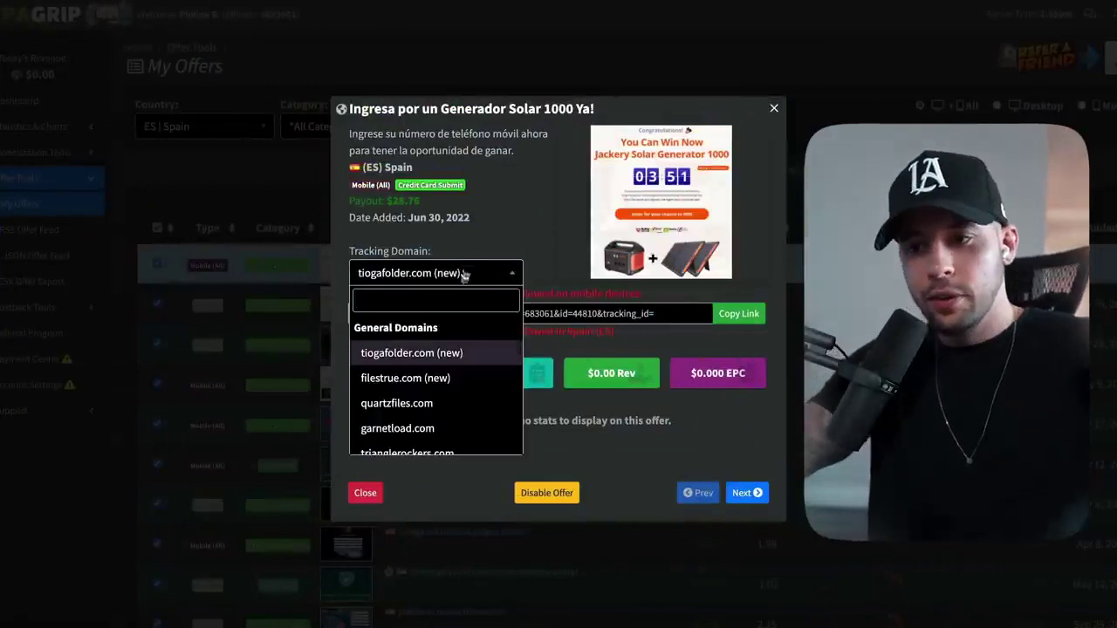
pyautogui.scroll(-5, 445, 375)
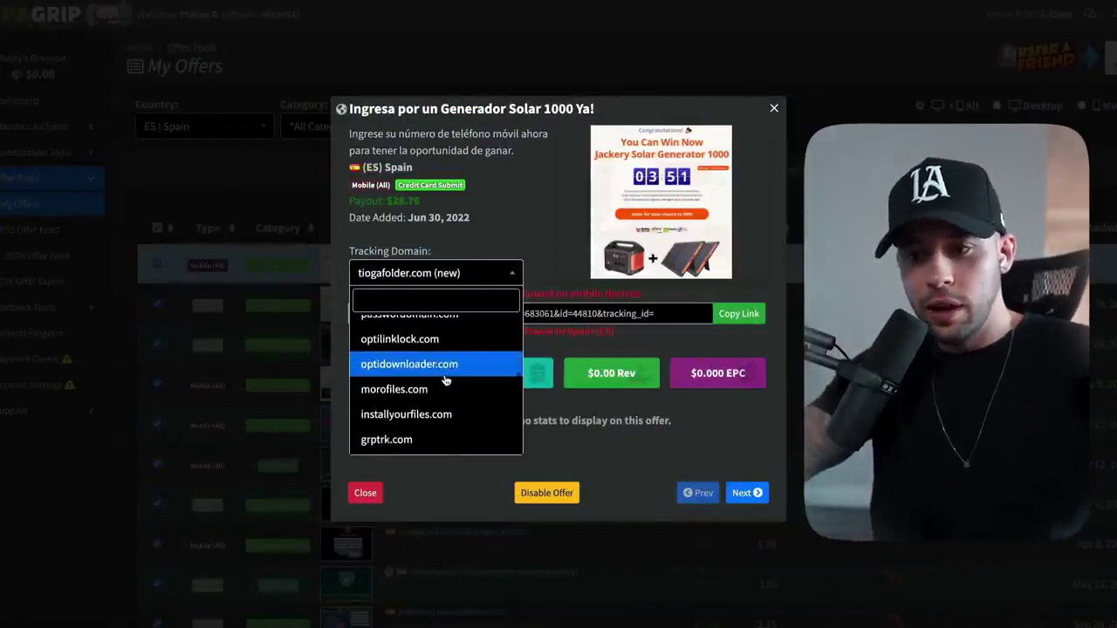
pyautogui.click(417, 394)
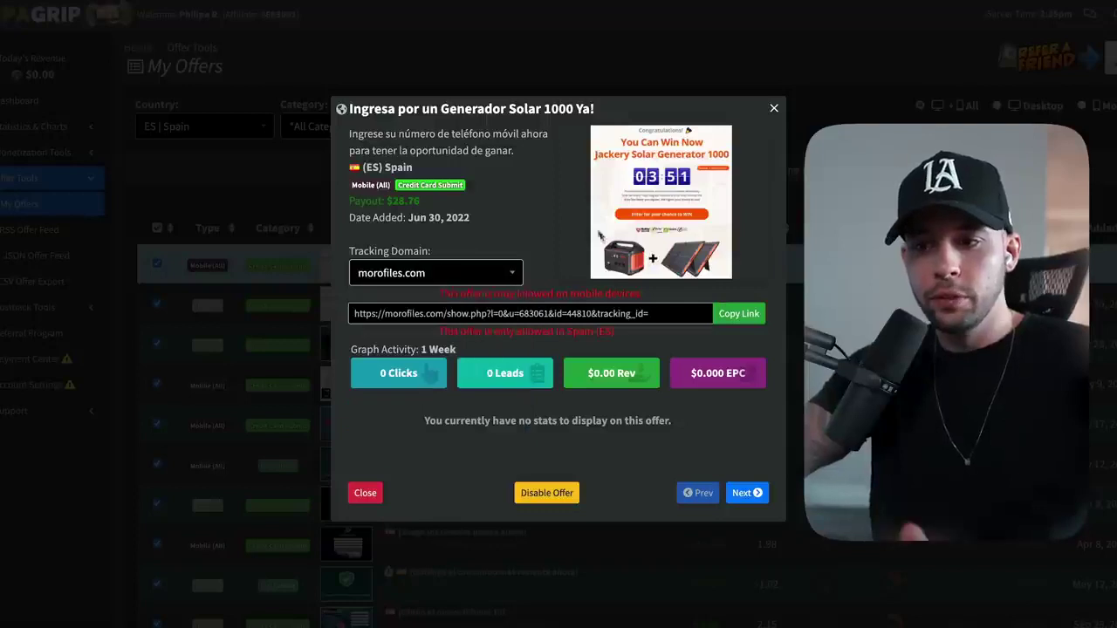
pyautogui.click(736, 319)
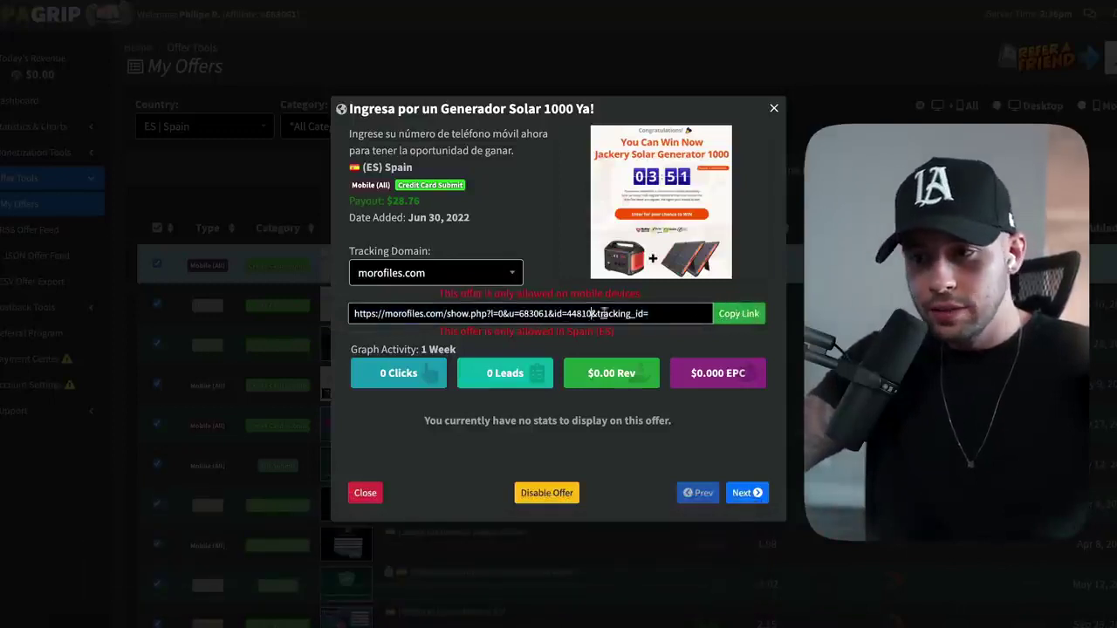
# Highlight the offer's payout, copy the morofiles.com link again, and paste it into the blank text document.
pyautogui.moveTo(353, 199); pyautogui.dragTo(461, 206)
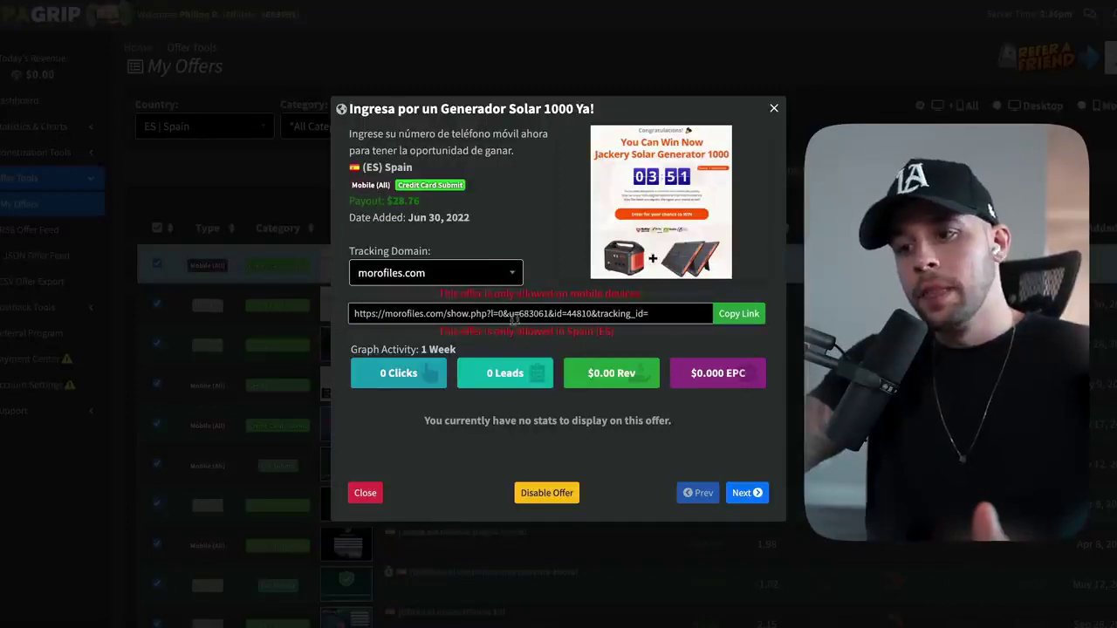
pyautogui.click(742, 315)
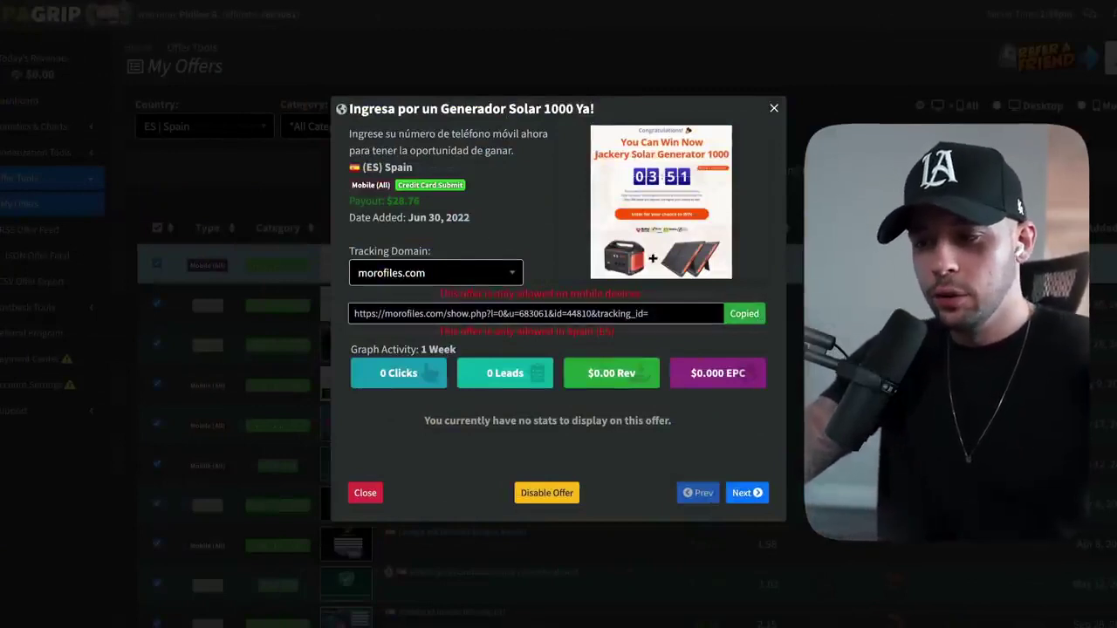
pyautogui.press('super+Tab')
pyautogui.press('super+v')
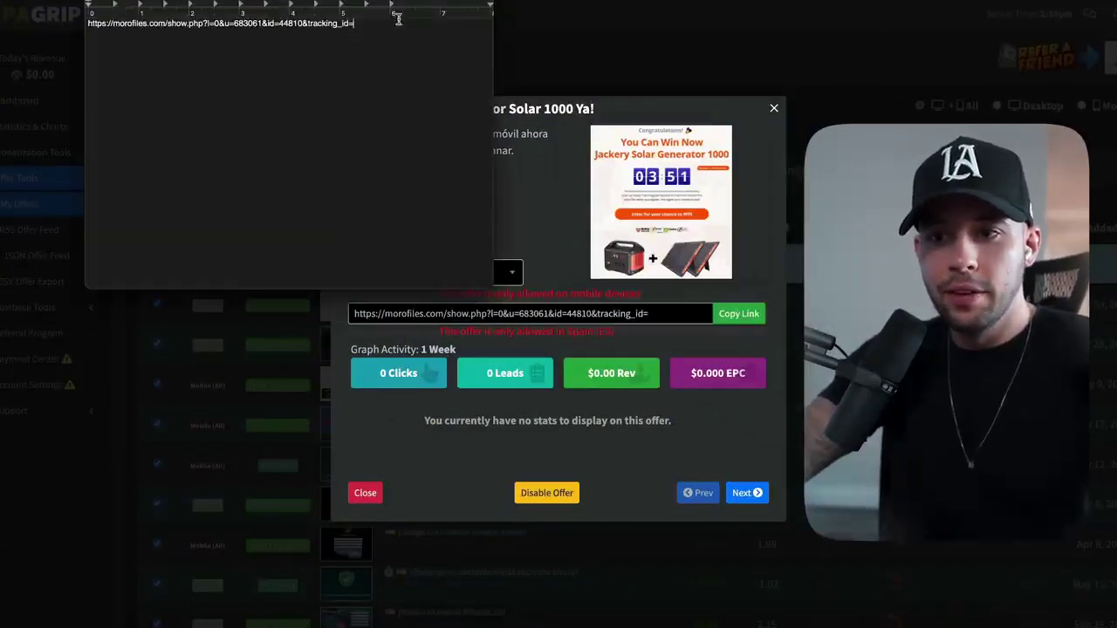
pyautogui.press('super+a')
pyautogui.press('super+v')
pyautogui.press('super+v')
pyautogui.press('super+a')
pyautogui.press('super+v')
# Switch back to the browser and open bitly.com from a new tab.
pyautogui.press('super+Tab')
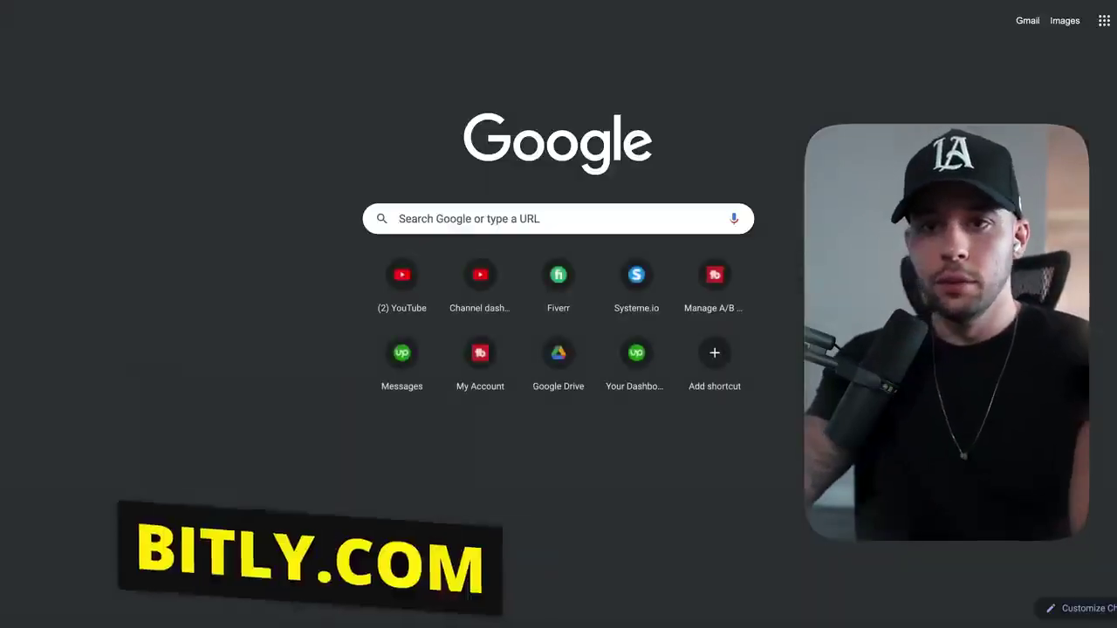
pyautogui.write('bitly.com')
pyautogui.press('Return')
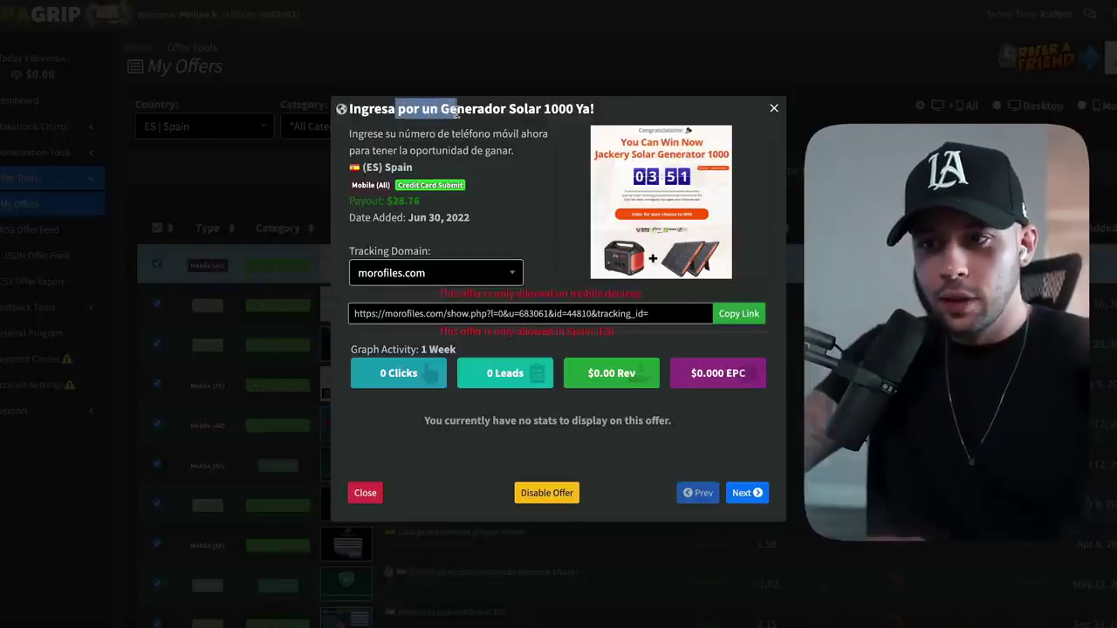
# Highlight the offer's title in CPAGrip and select the words "Generador Solar" for translation.
pyautogui.moveTo(360, 108); pyautogui.dragTo(541, 109)
pyautogui.click(545, 128)
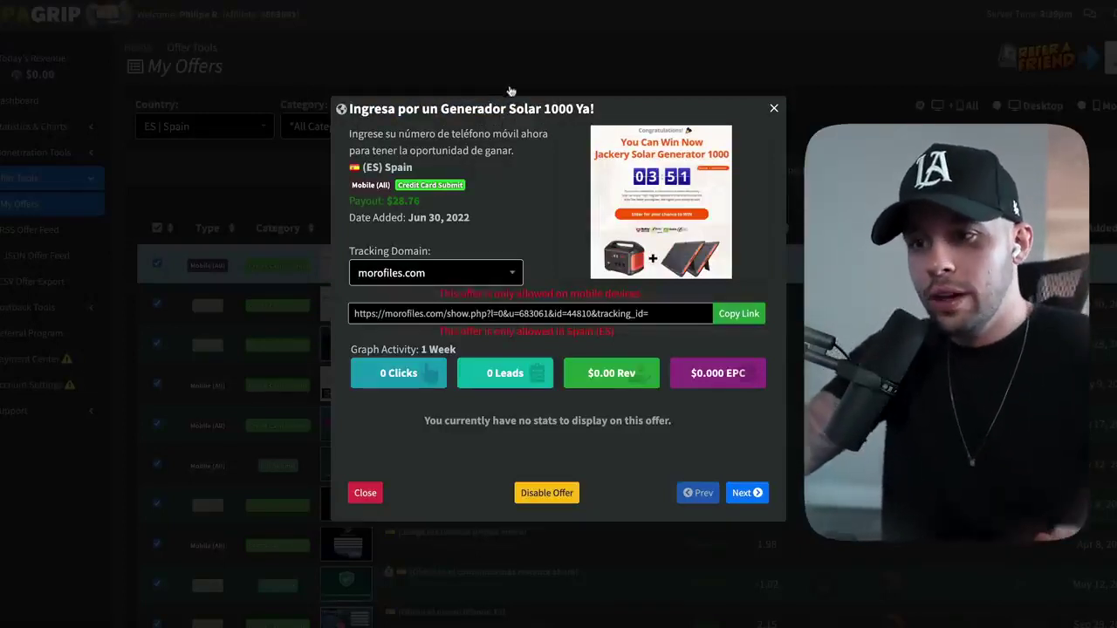
pyautogui.moveTo(422, 109); pyautogui.dragTo(513, 106)
pyautogui.click(514, 107)
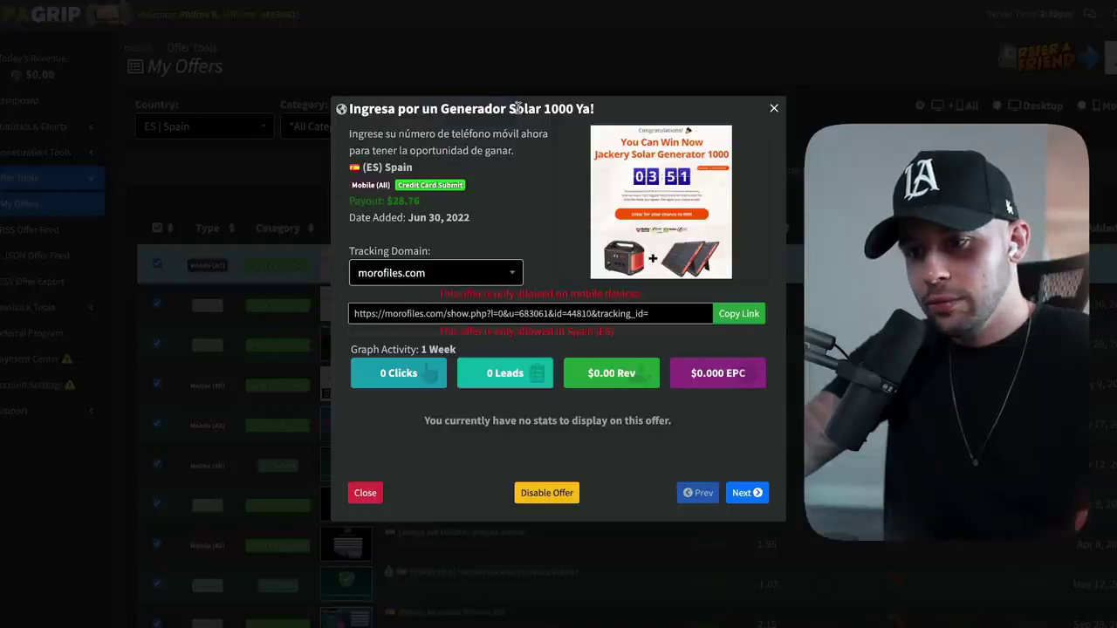
pyautogui.moveTo(441, 109); pyautogui.dragTo(544, 110)
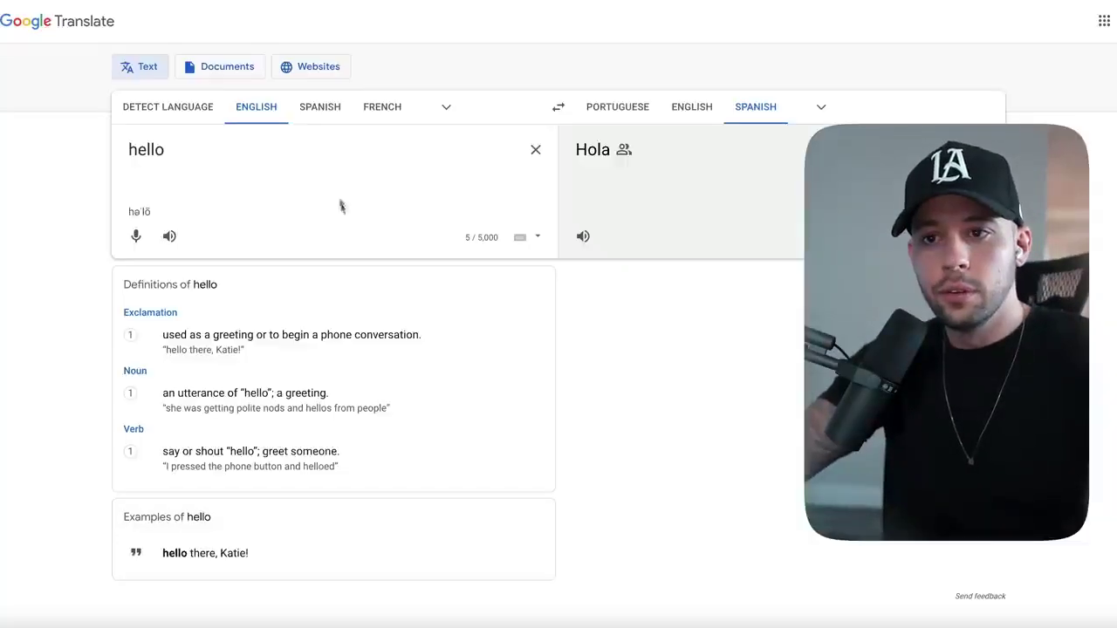
# Translate "Generador Solar" from Spanish to English in Google Translate and highlight the translation.
pyautogui.tripleClick(319, 163)
pyautogui.hotkey('ctrl', 'v')
pyautogui.click(319, 107)
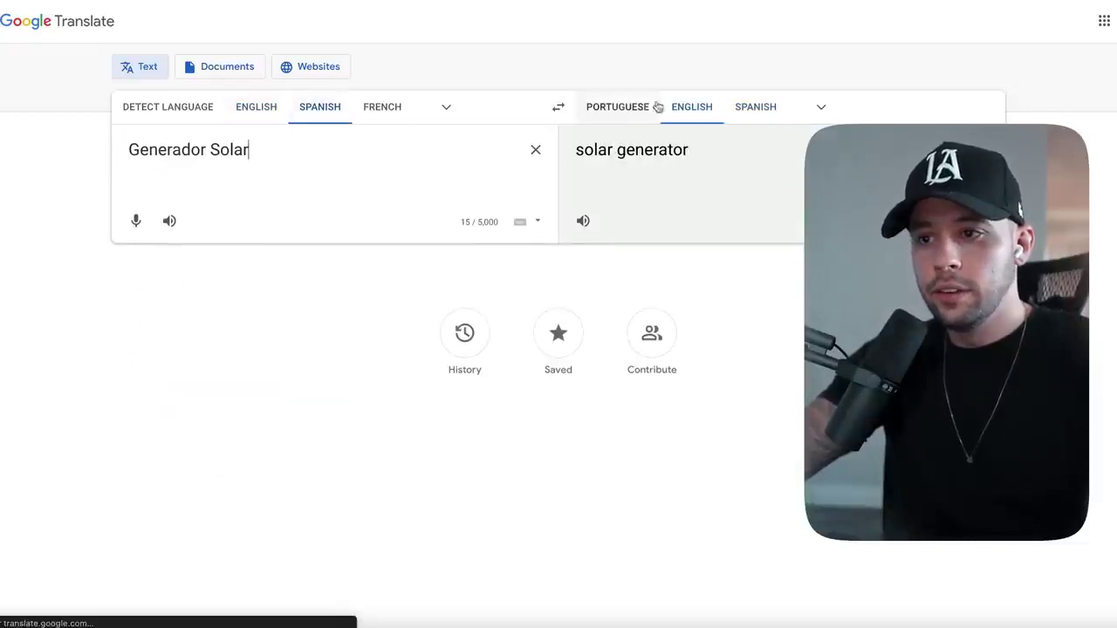
pyautogui.moveTo(712, 155); pyautogui.dragTo(573, 150)
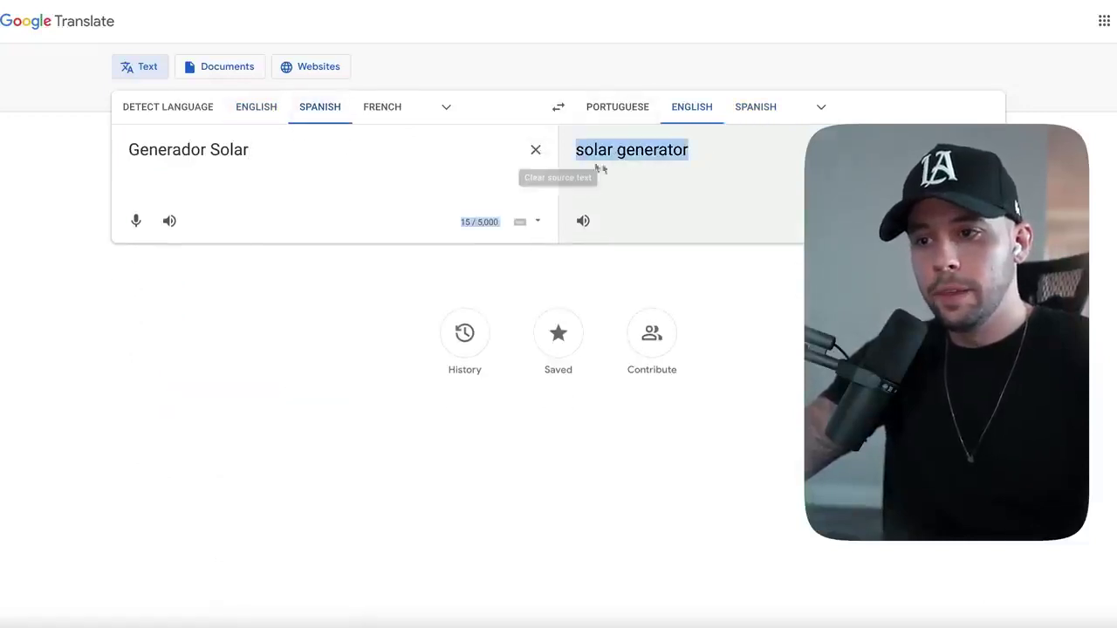
pyautogui.click(322, 204)
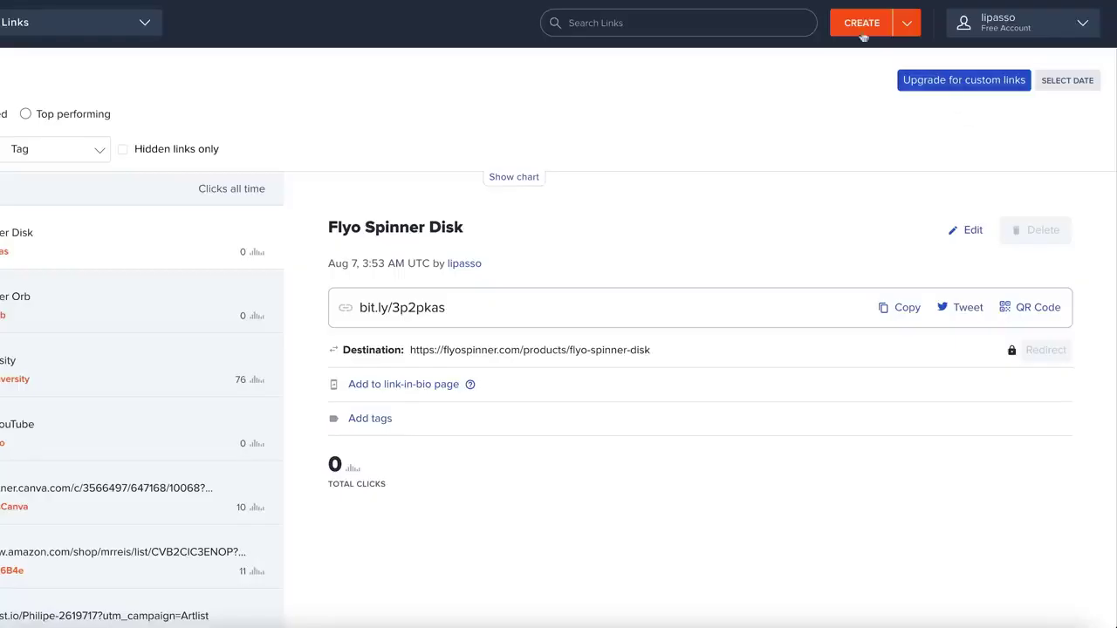
# Create a Bitly short link for the copied morofiles.com offer URL, leaving the UTM parameters empty.
pyautogui.click(860, 25)
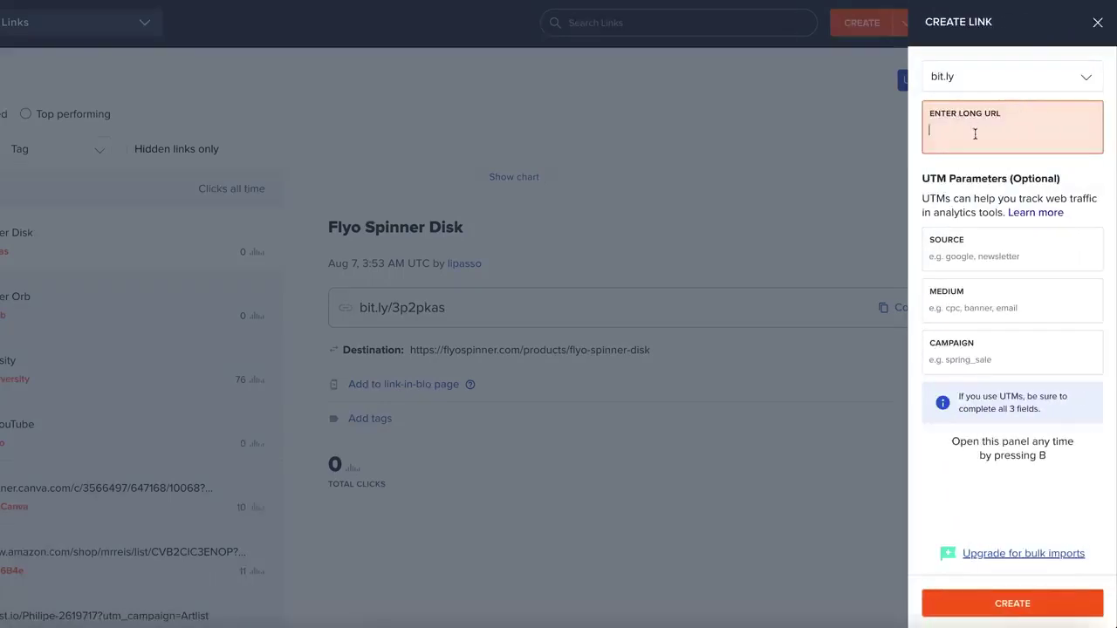
pyautogui.hotkey('ctrl', 'v')
pyautogui.moveTo(979, 170); pyautogui.dragTo(893, 103)
pyautogui.click(893, 103)
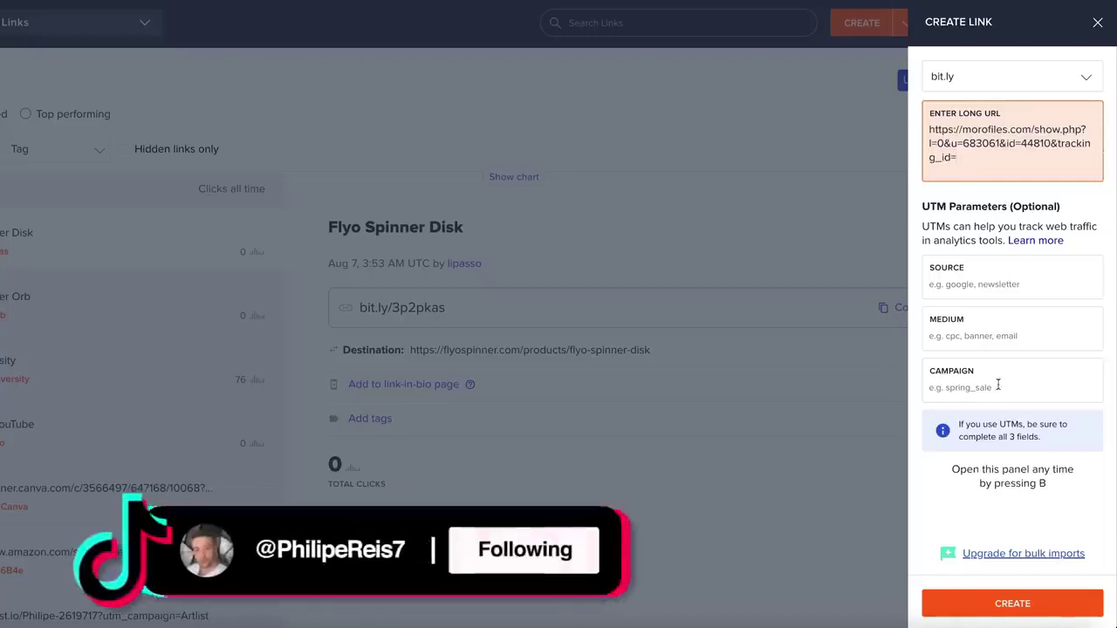
pyautogui.click(1011, 602)
# Copy "Generador Solar" from the CPAGrip offer title and save the short link's custom back-half as GeneradorSolar12.
pyautogui.doubleClick(952, 232)
pyautogui.press('BackSpace')
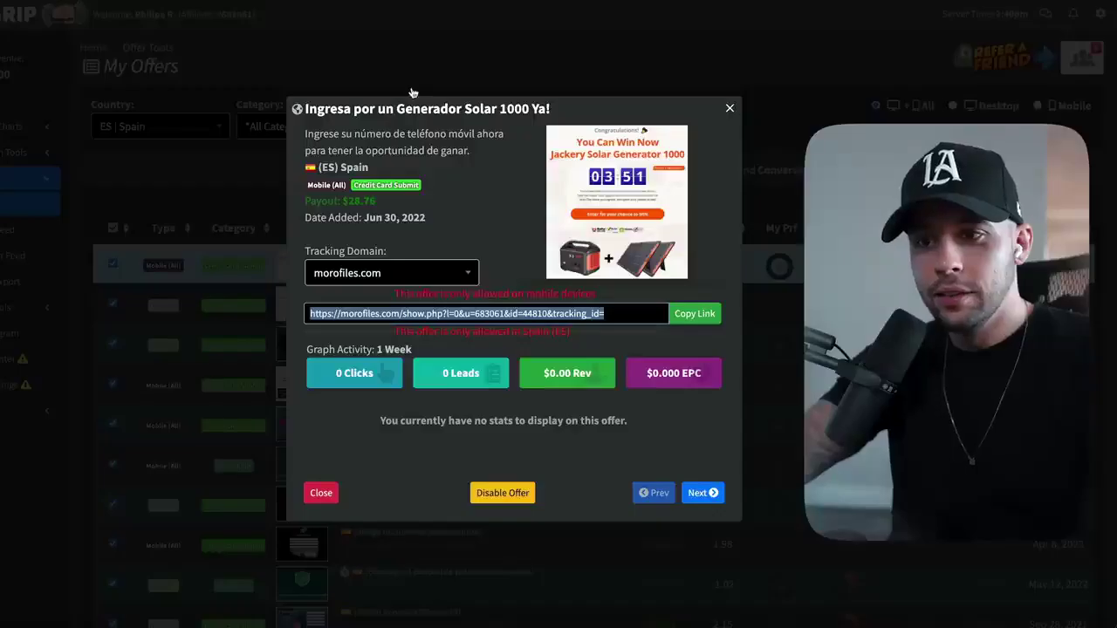
pyautogui.click(402, 111)
pyautogui.moveTo(398, 110); pyautogui.dragTo(498, 108)
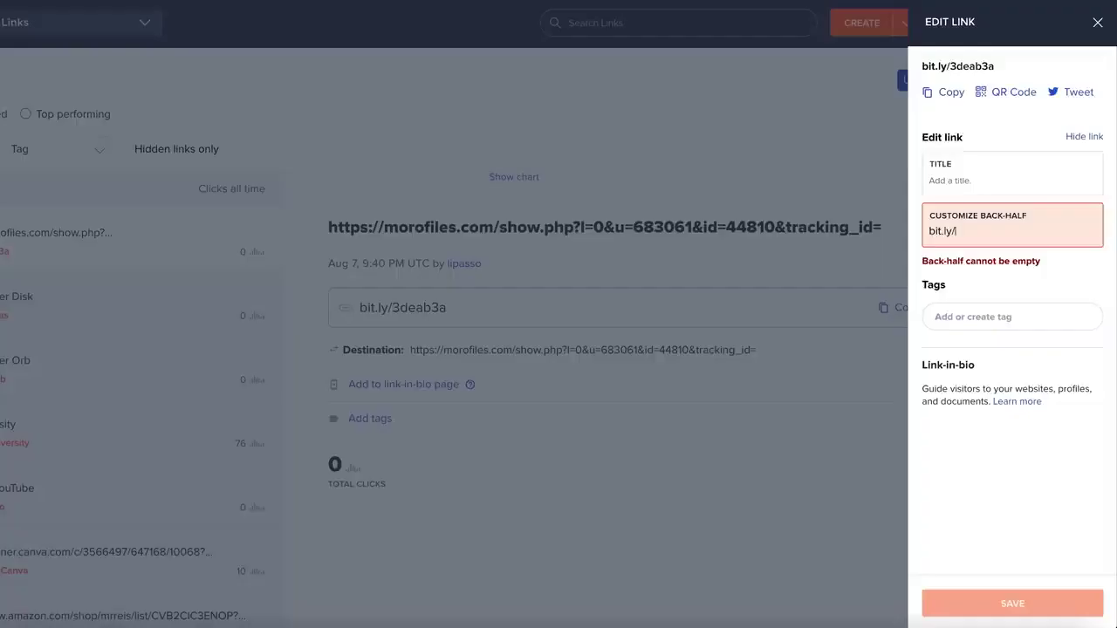
pyautogui.hotkey('ctrl', 'v')
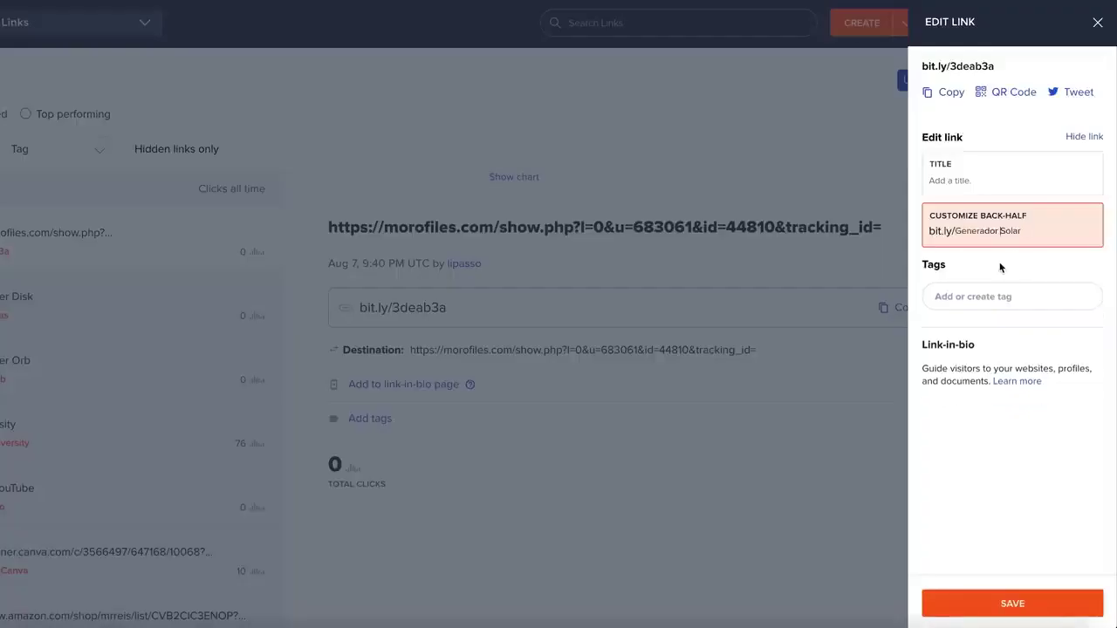
pyautogui.click(1030, 602)
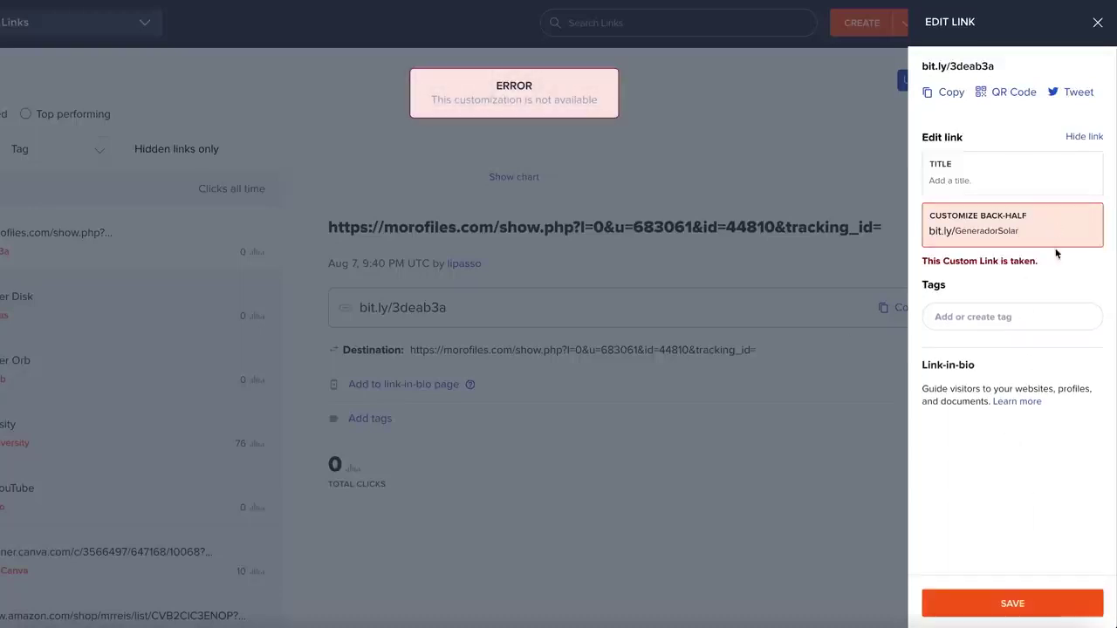
pyautogui.click(1040, 608)
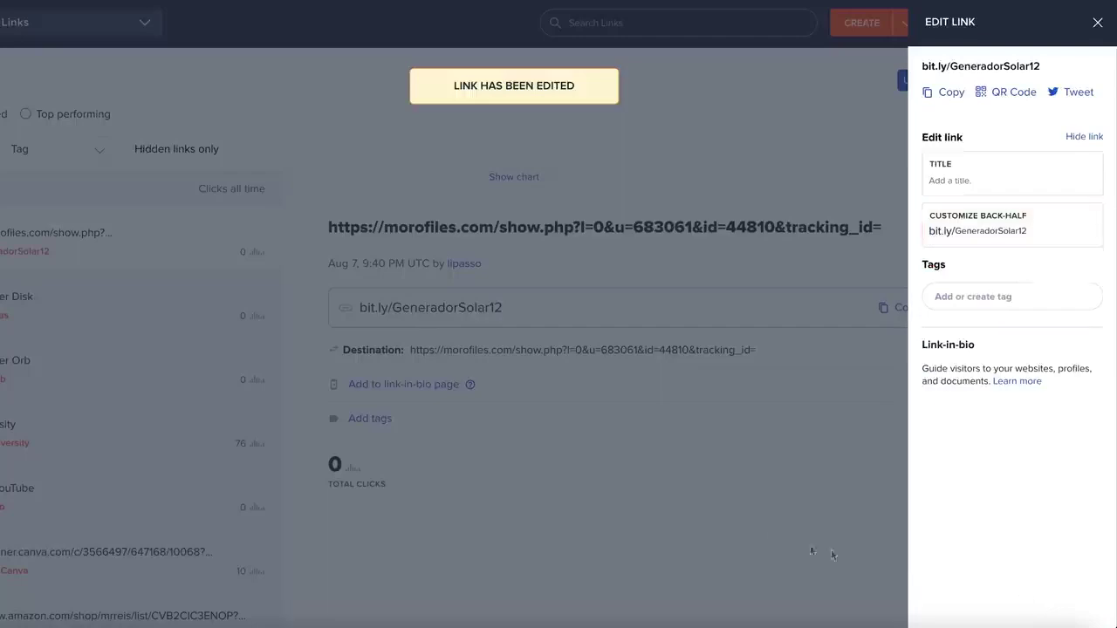
# Switch to the CPAGrip offer, open the Calculator over it and estimate the possible earnings, starting from 1000.
pyautogui.hotkey('alt', 'Tab')
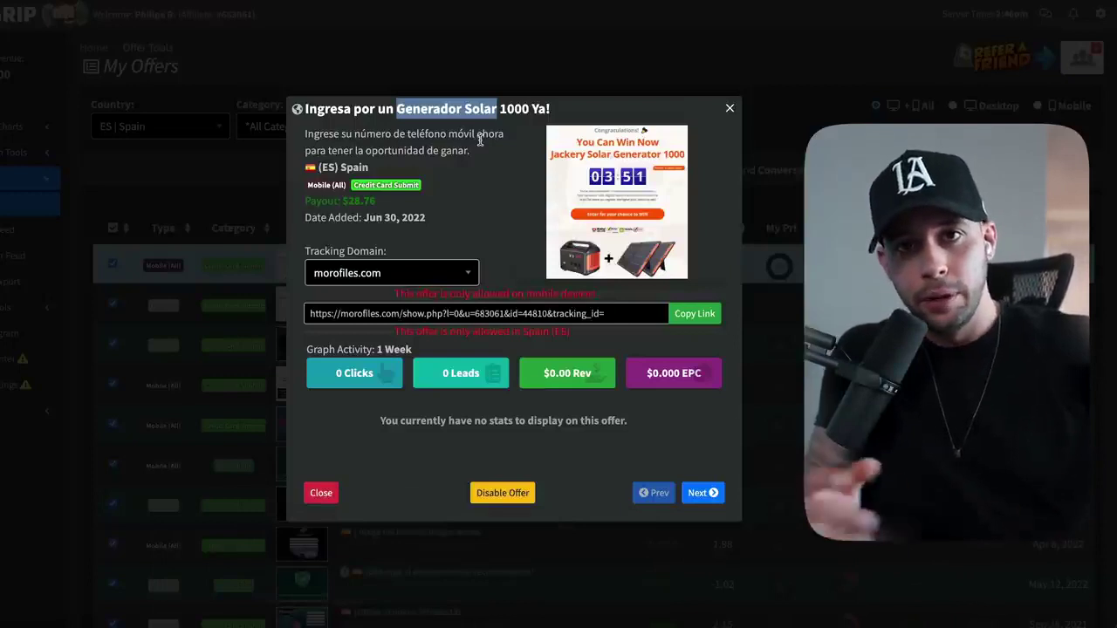
pyautogui.press('super+space')
pyautogui.write('a,')
pyautogui.press('Escape')
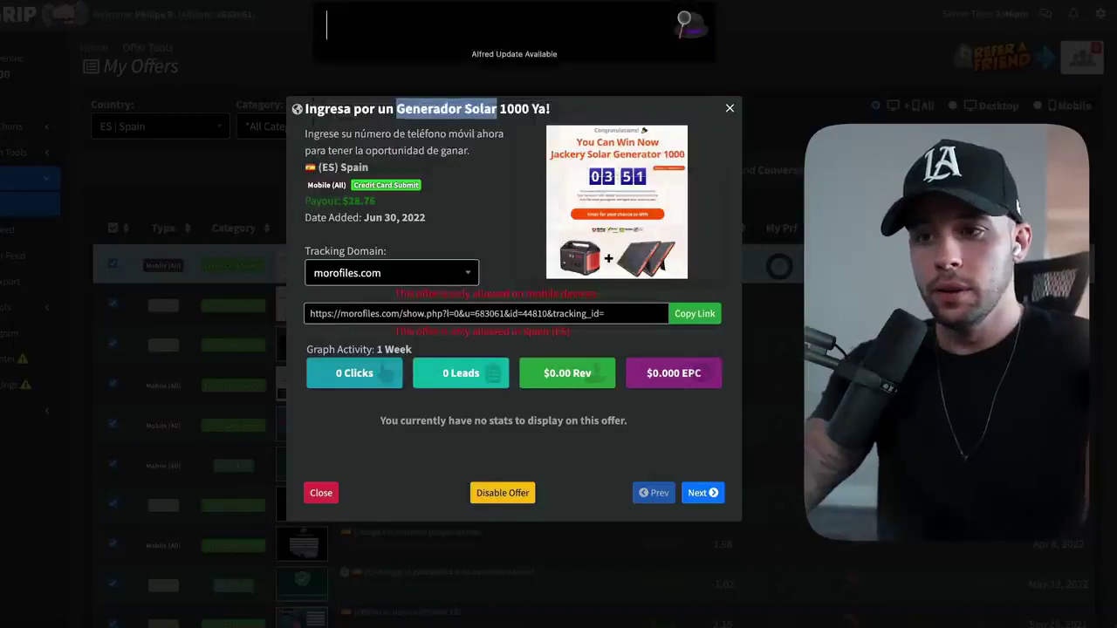
pyautogui.write('1000')
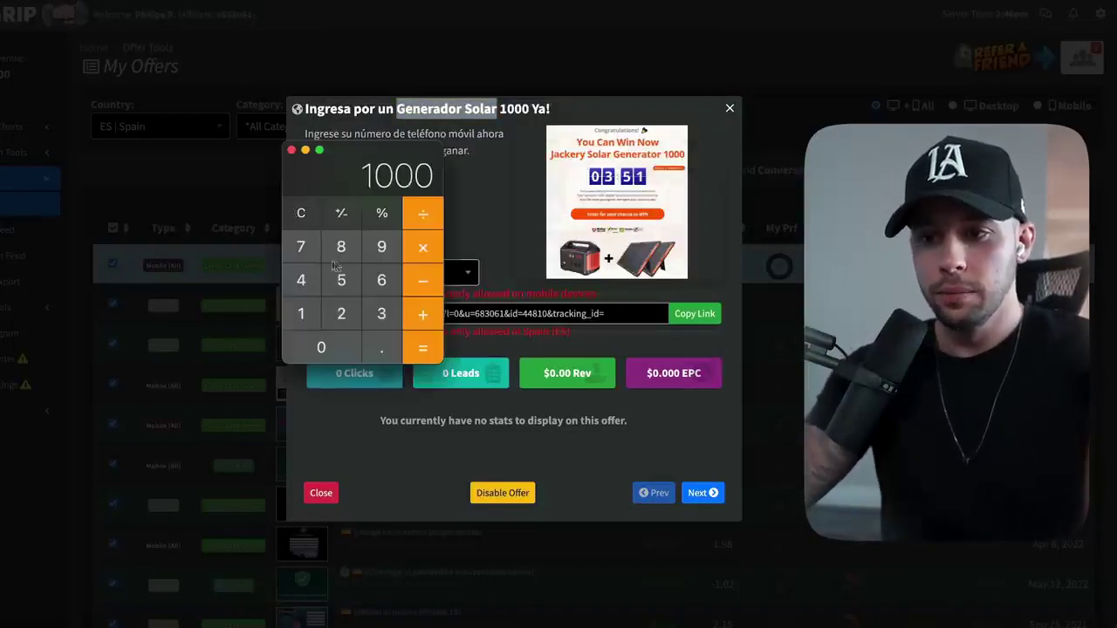
pyautogui.click(421, 286)
pyautogui.click(302, 314)
pyautogui.click(321, 348)
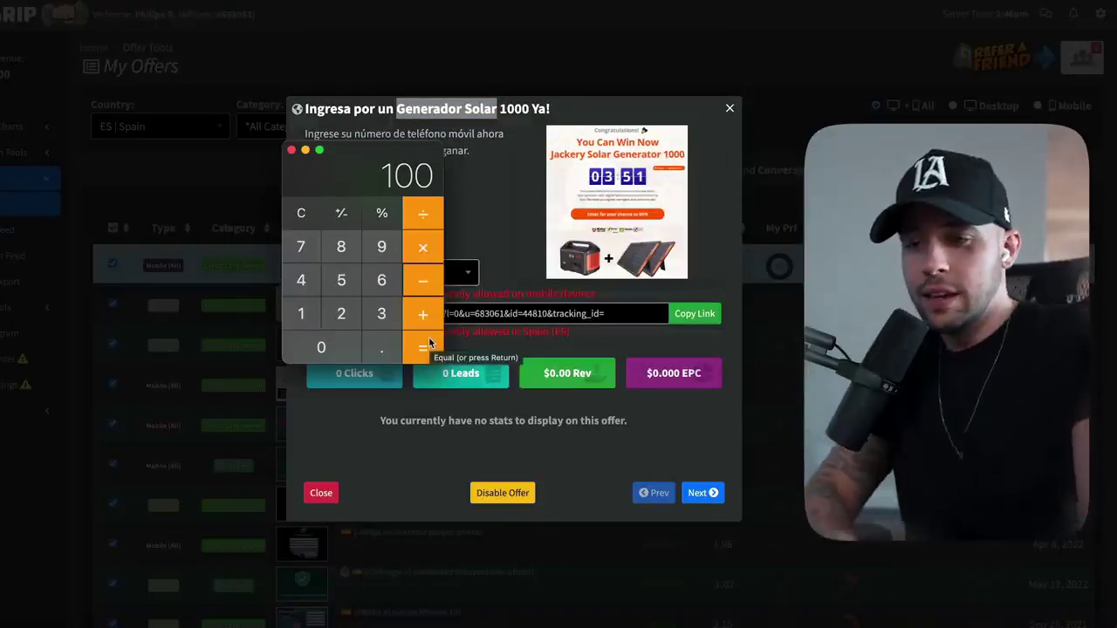
pyautogui.click(296, 213)
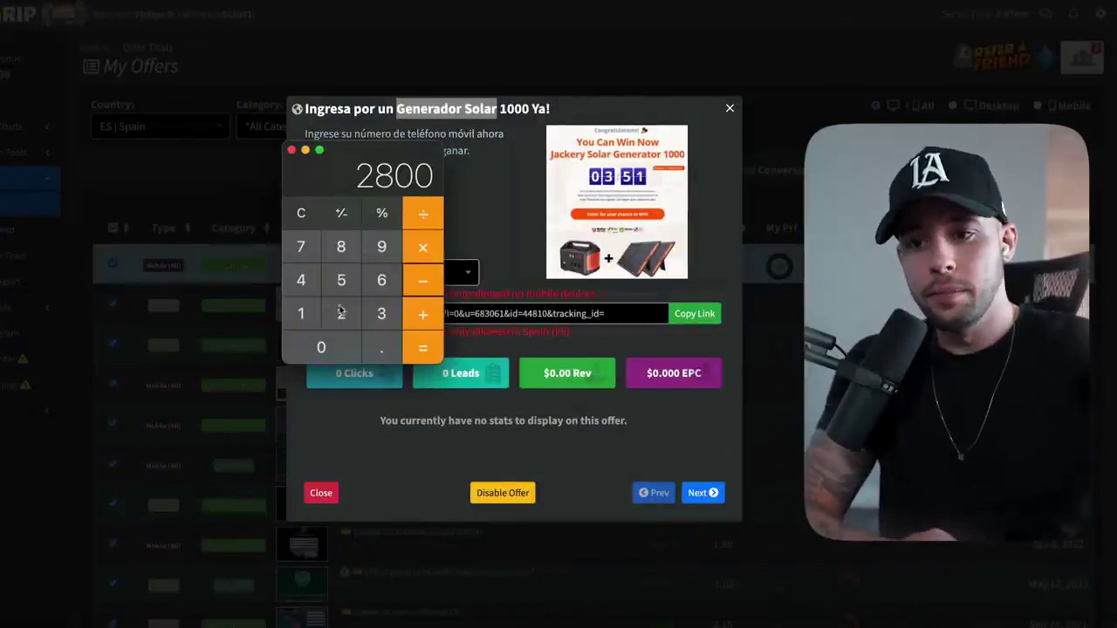
pyautogui.click(409, 349)
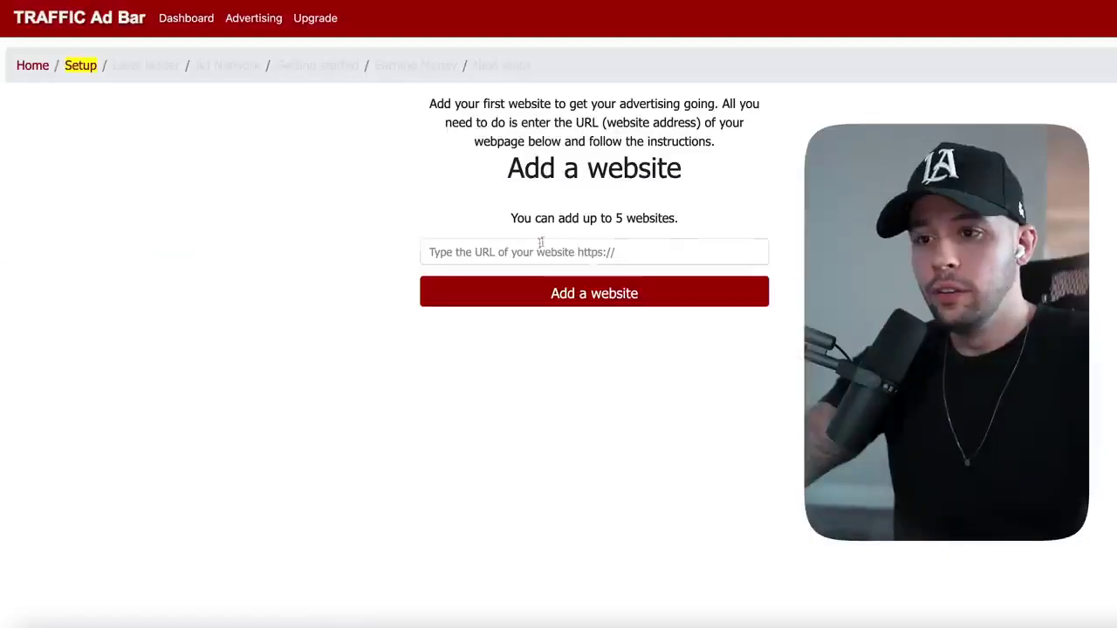
pyautogui.click(544, 253)
pyautogui.write('https://bit.ly/GeneradorSolar12')
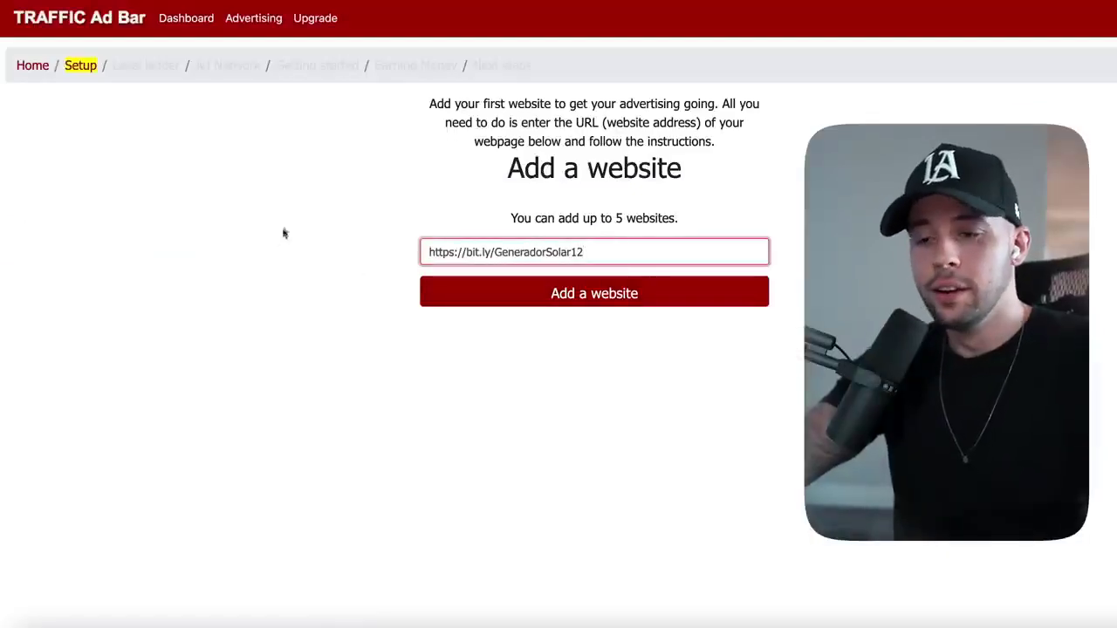
pyautogui.moveTo(590, 264); pyautogui.dragTo(272, 259)
pyautogui.click(402, 264)
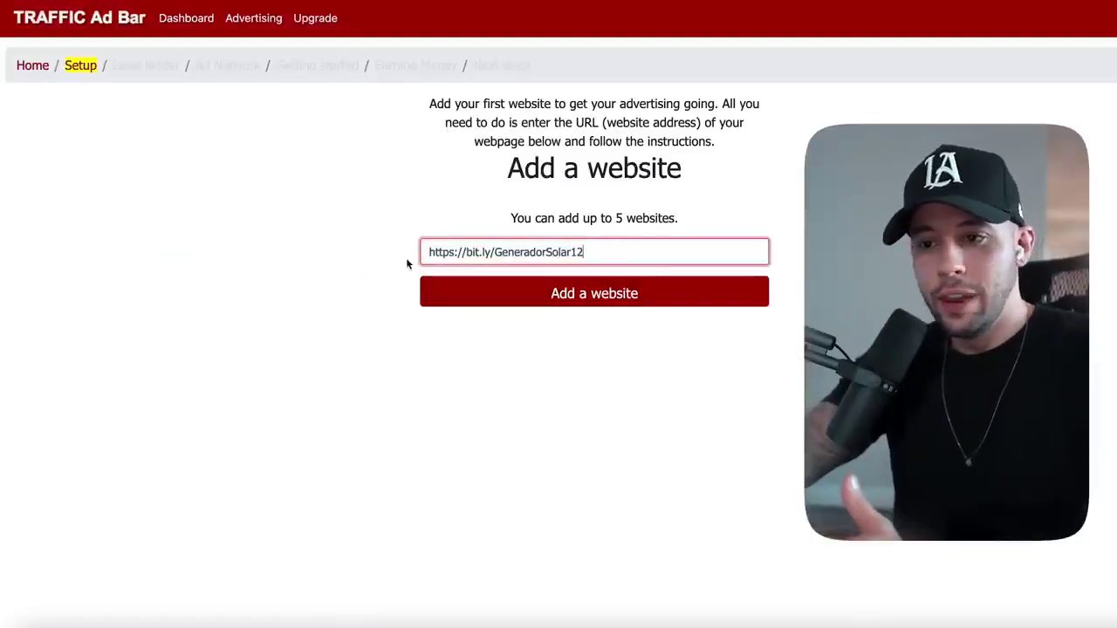
pyautogui.moveTo(599, 251); pyautogui.dragTo(381, 255)
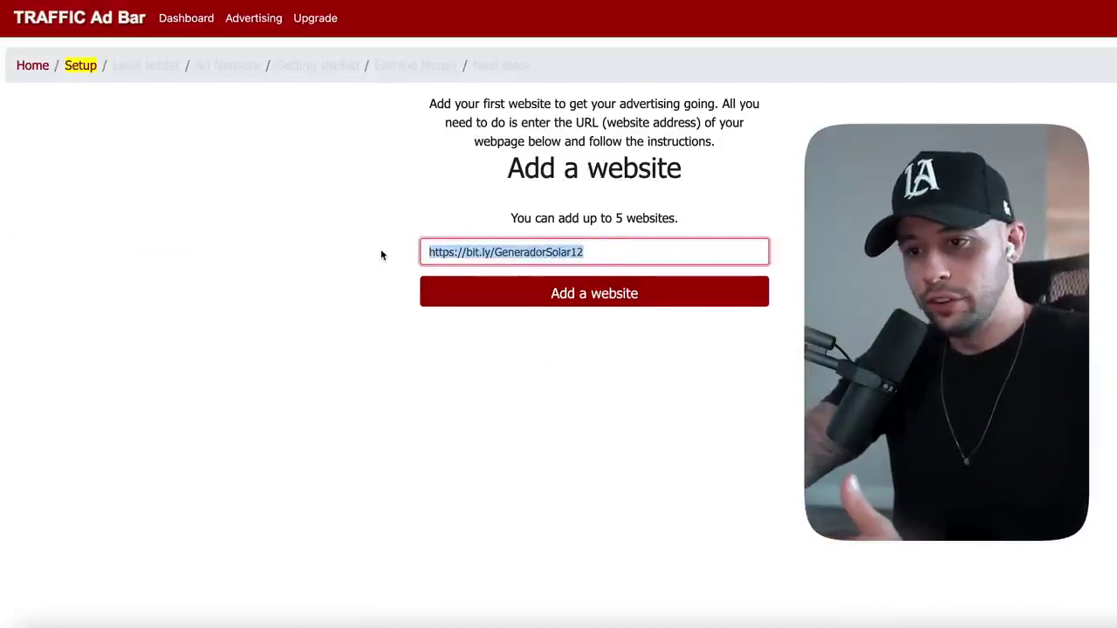
pyautogui.click(331, 259)
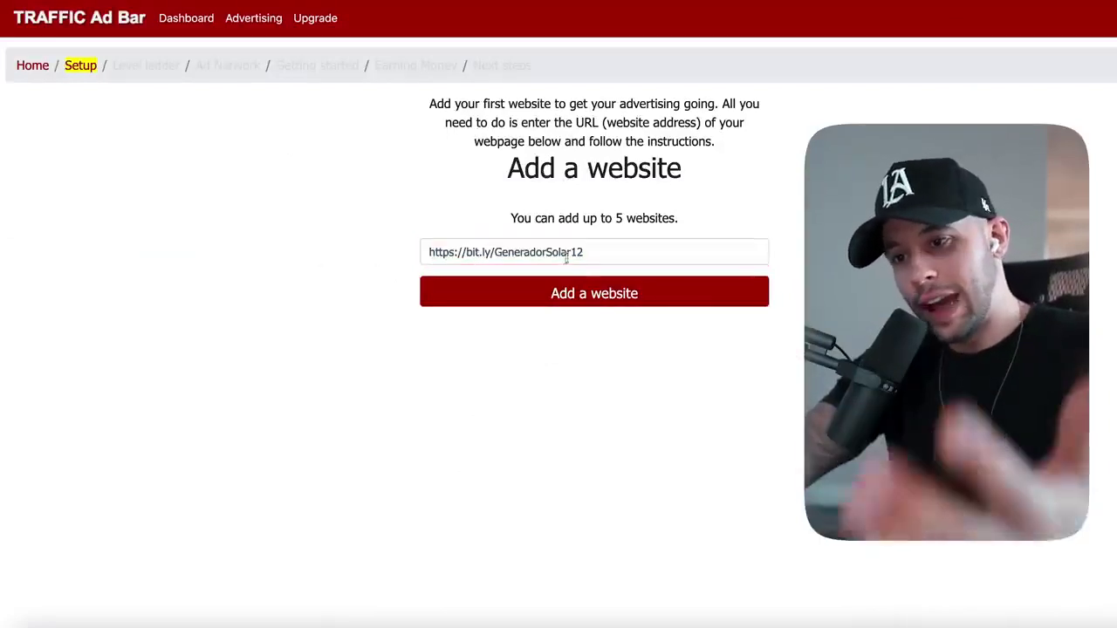
pyautogui.click(585, 294)
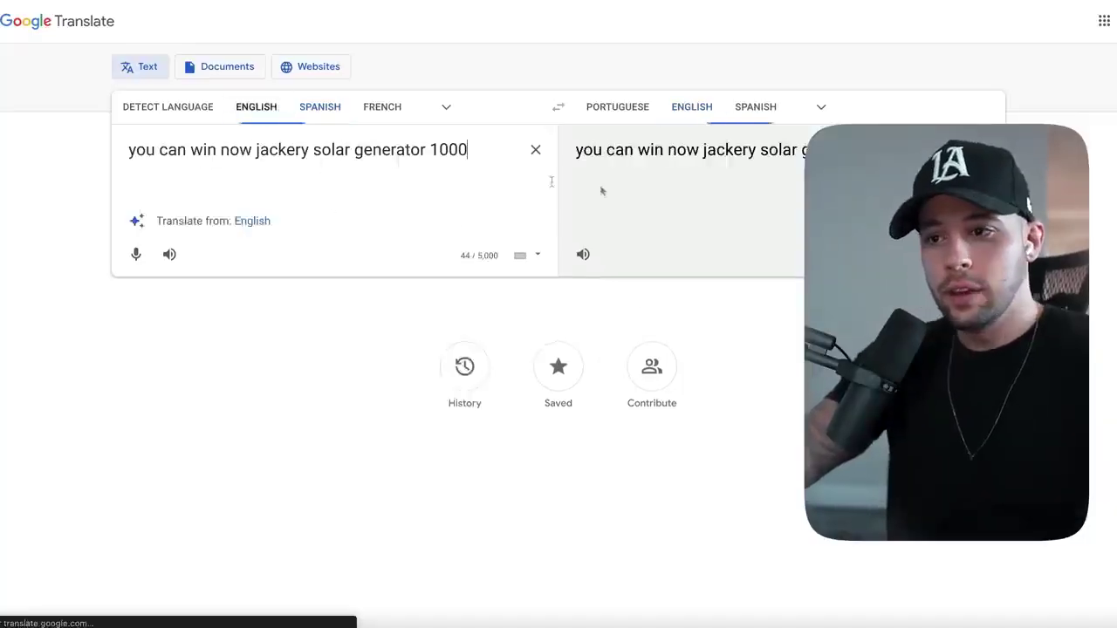
# Translate "you can win now jackery solar generator 1000" from English to Spanish in Google Translate and select the translation.
pyautogui.click(756, 106)
pyautogui.click(712, 108)
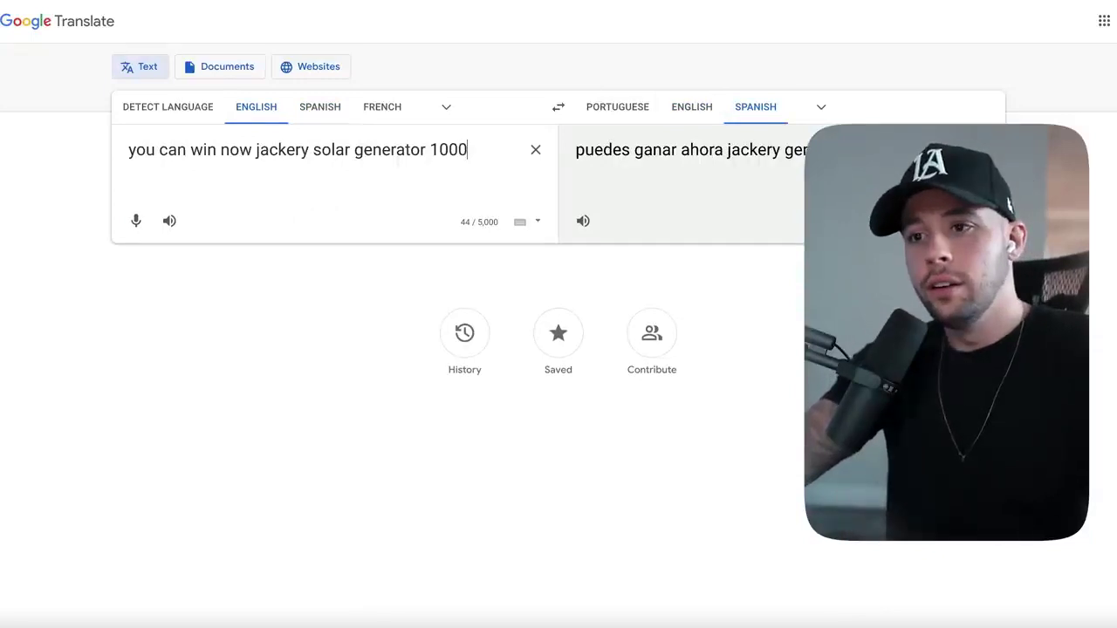
pyautogui.hotkey('ctrl', 'a')
pyautogui.moveTo(908, 150); pyautogui.dragTo(550, 118)
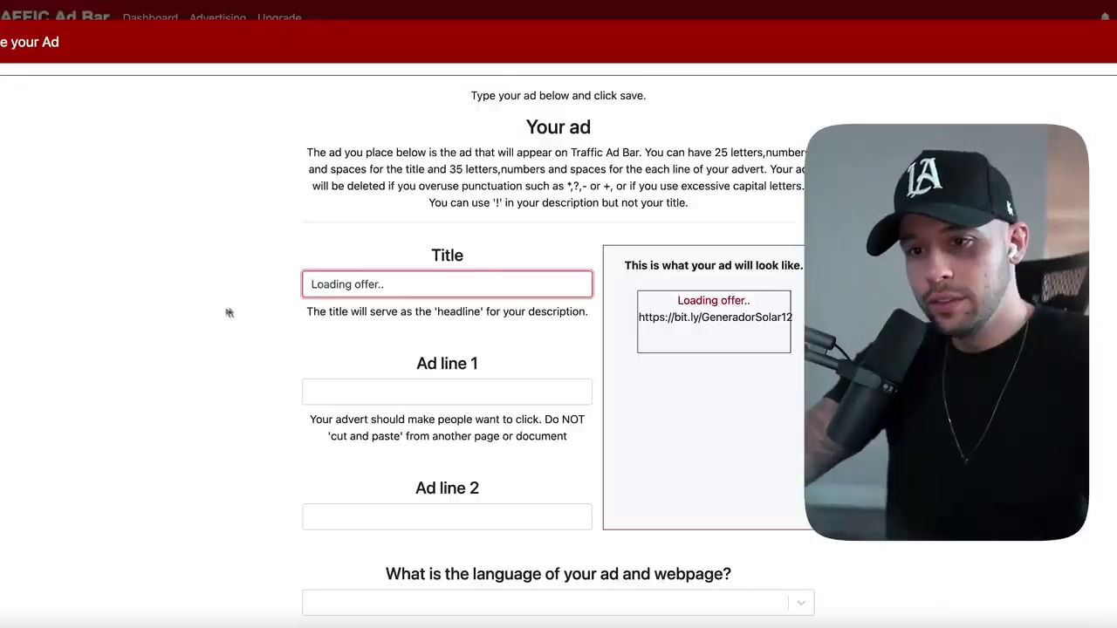
# Set the Traffic Ad Bar ad's title to "puedes ganar ahora" and ad line 1 to "jackery generador solar 1000".
pyautogui.click(367, 284)
pyautogui.write('puedes gan')
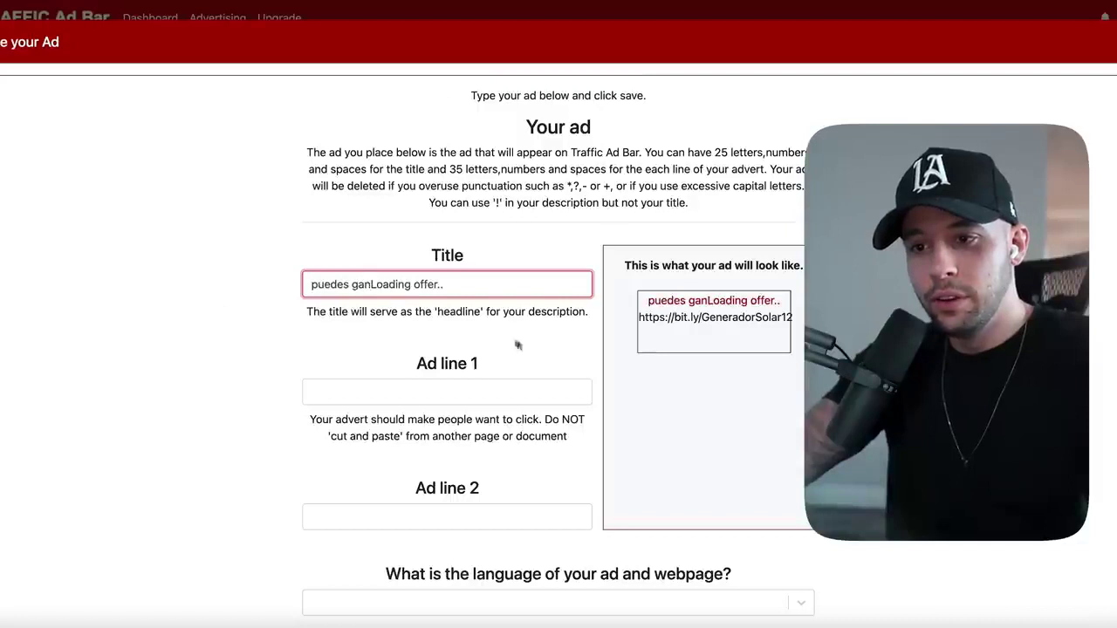
pyautogui.hotkey('ctrl', 'a')
pyautogui.write('puedes ganar ahora')
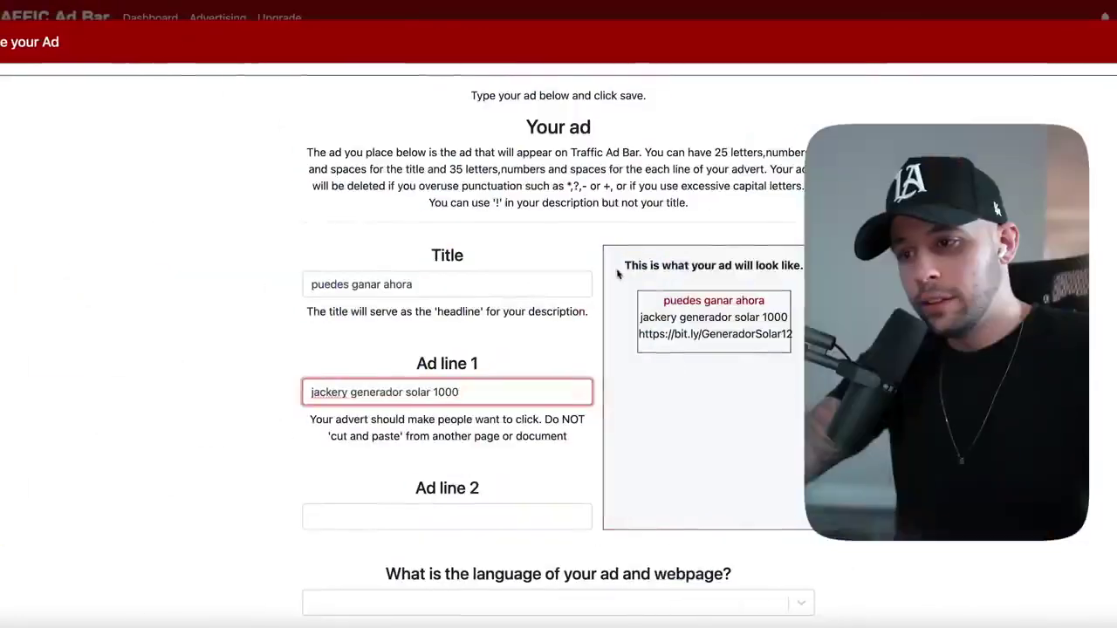
pyautogui.click(713, 266)
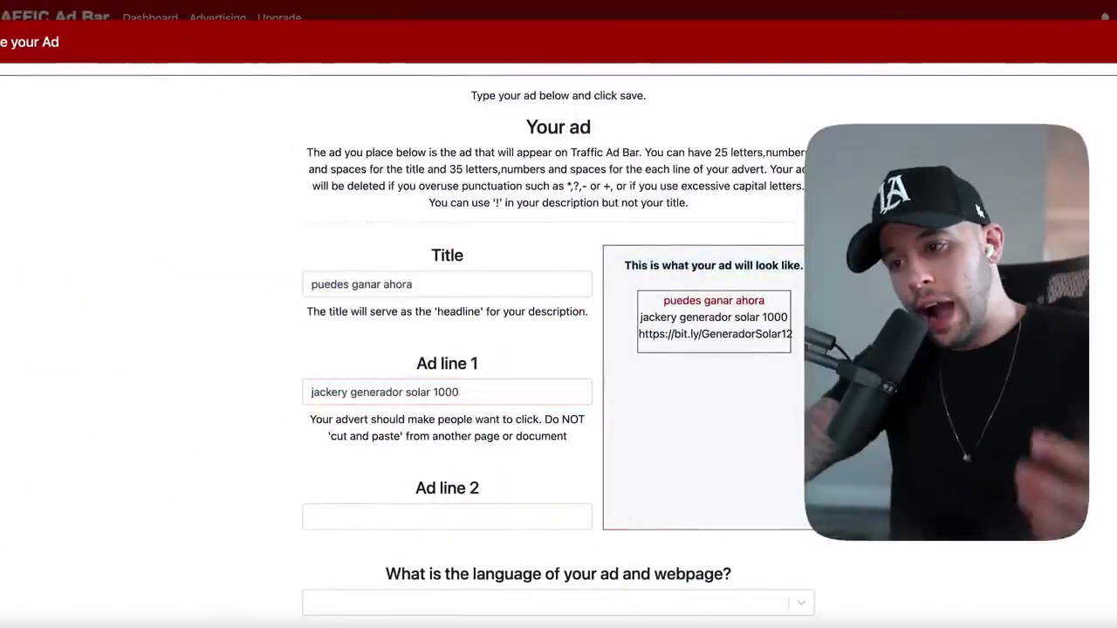
# Set the language of the ad and webpage to Spanish (ES) and check the ad preview.
pyautogui.scroll(-3, 558, 349)
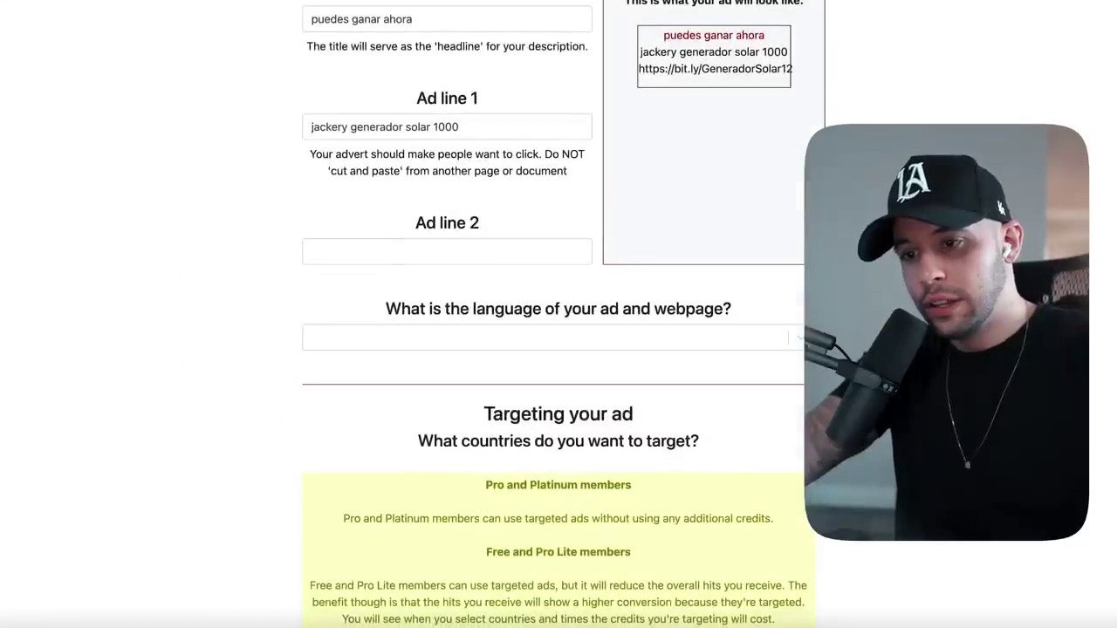
pyautogui.moveTo(343, 304); pyautogui.dragTo(746, 313)
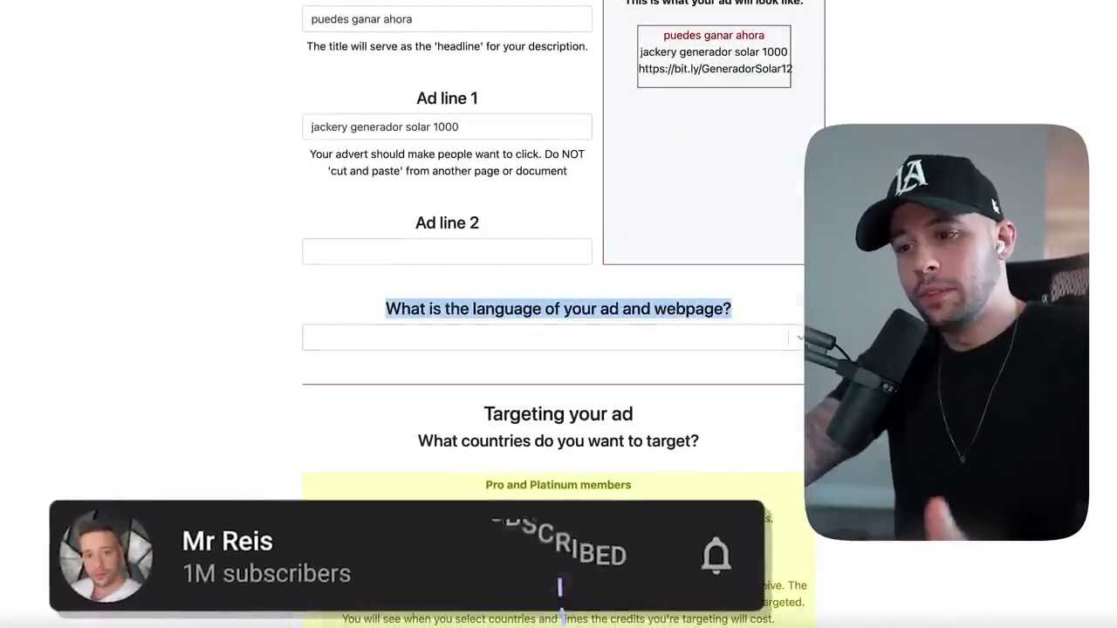
pyautogui.click(742, 338)
pyautogui.write('spanish')
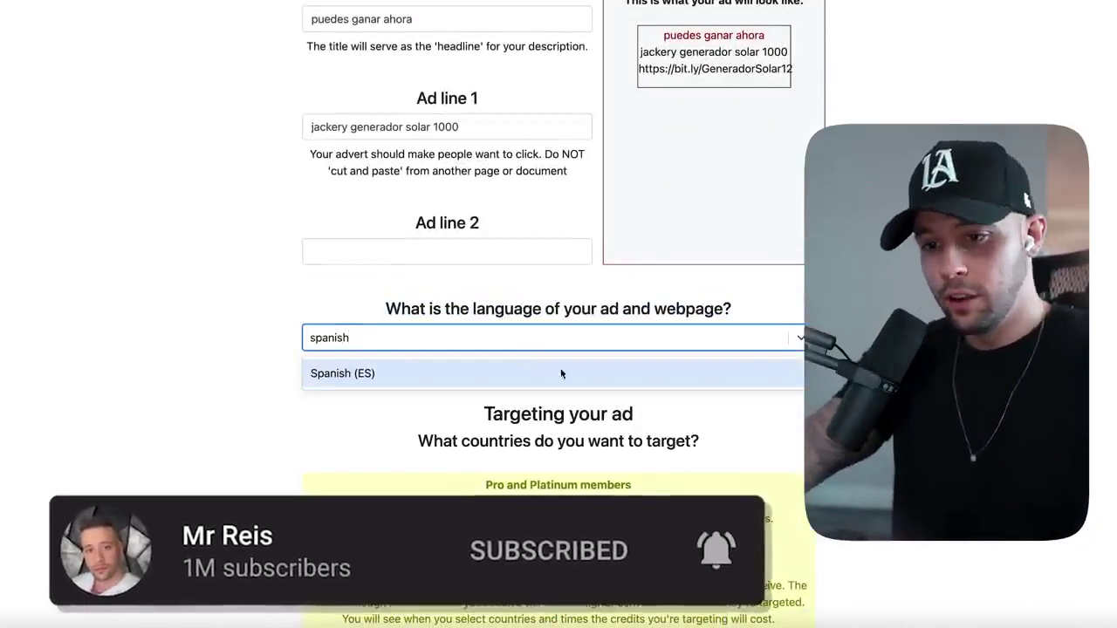
pyautogui.click(446, 373)
pyautogui.scroll(3, 597, 208)
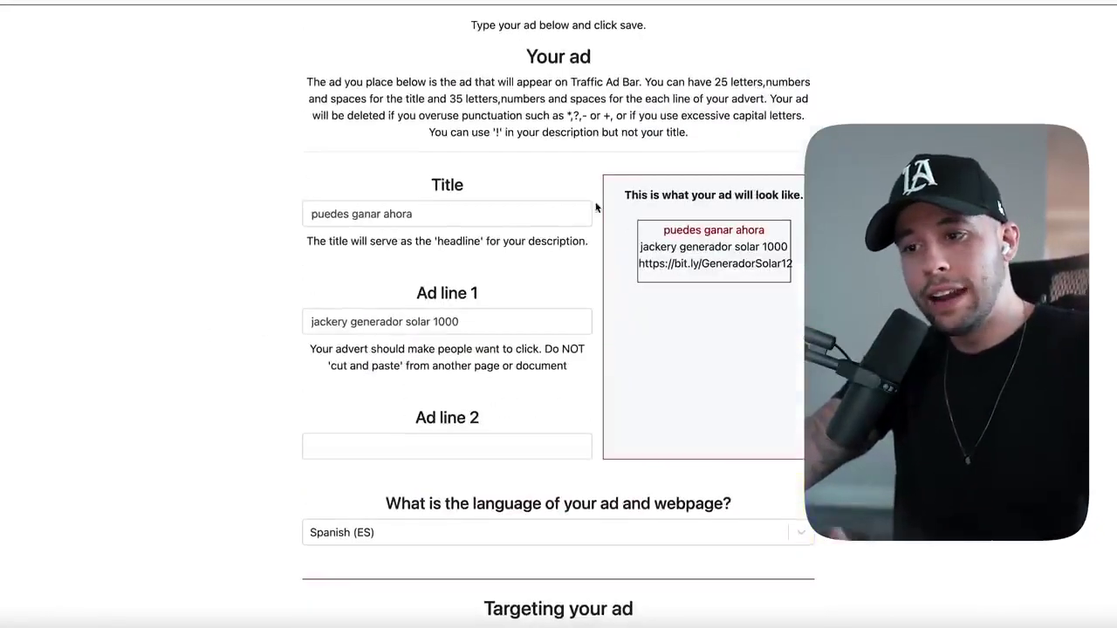
pyautogui.tripleClick(646, 190)
# Target the ad to Spain (ES), leave its dates and times unset, and save the ad.
pyautogui.scroll(-5, 92, 369)
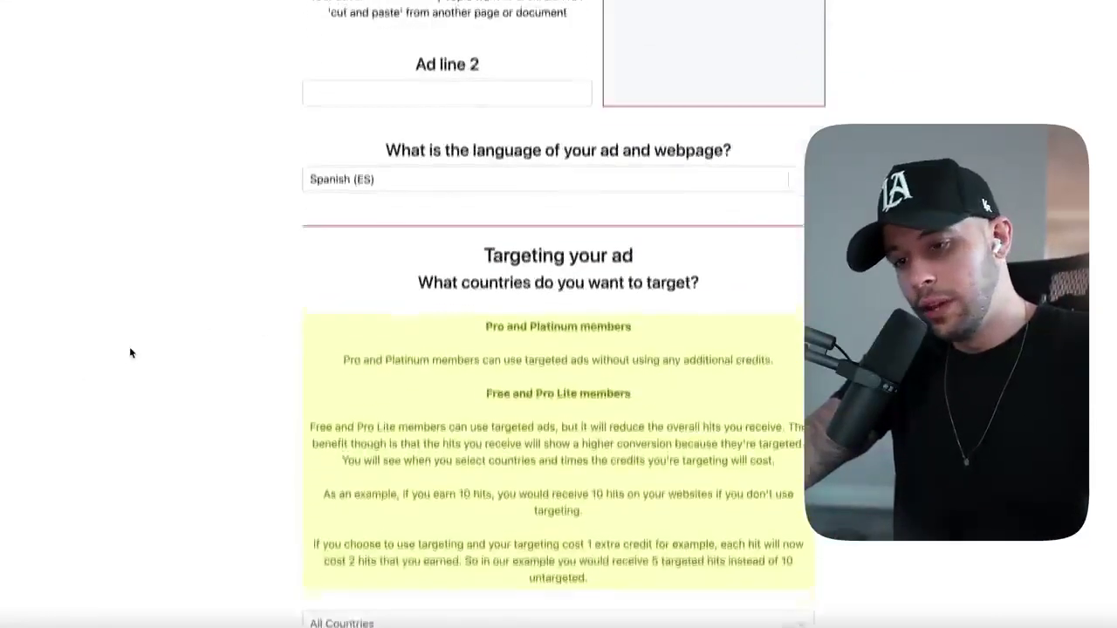
pyautogui.scroll(-3, 96, 340)
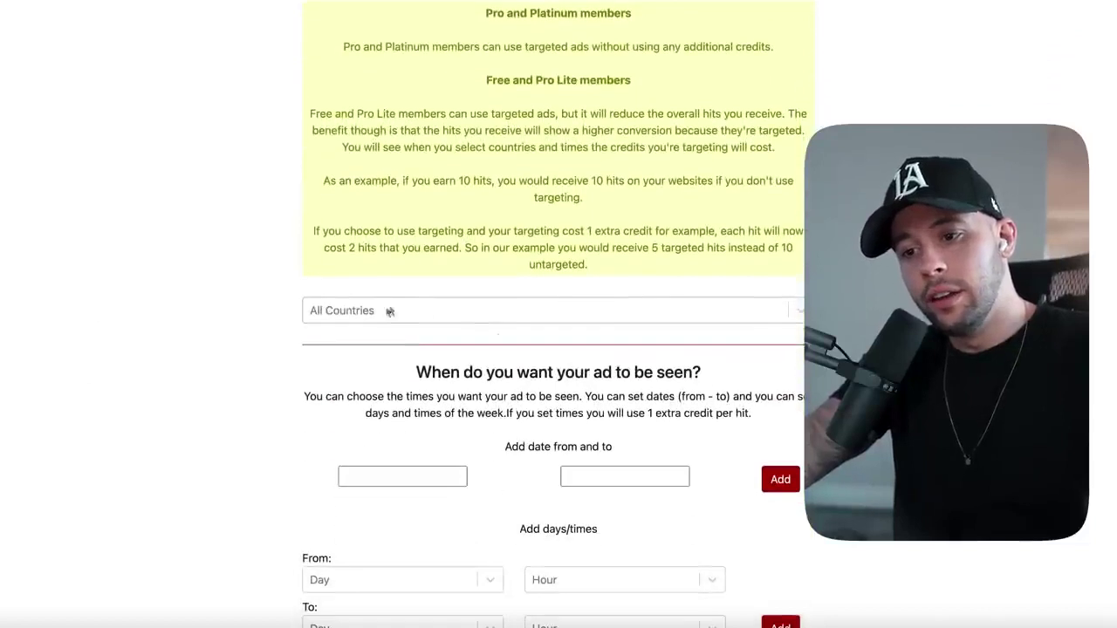
pyautogui.click(413, 314)
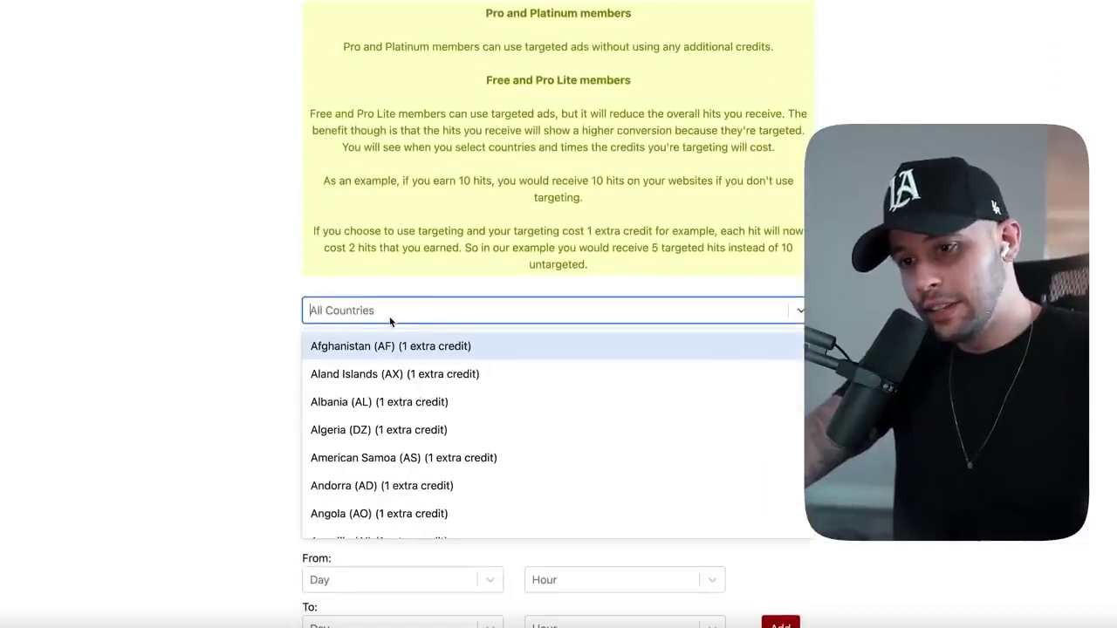
pyautogui.write('spanish')
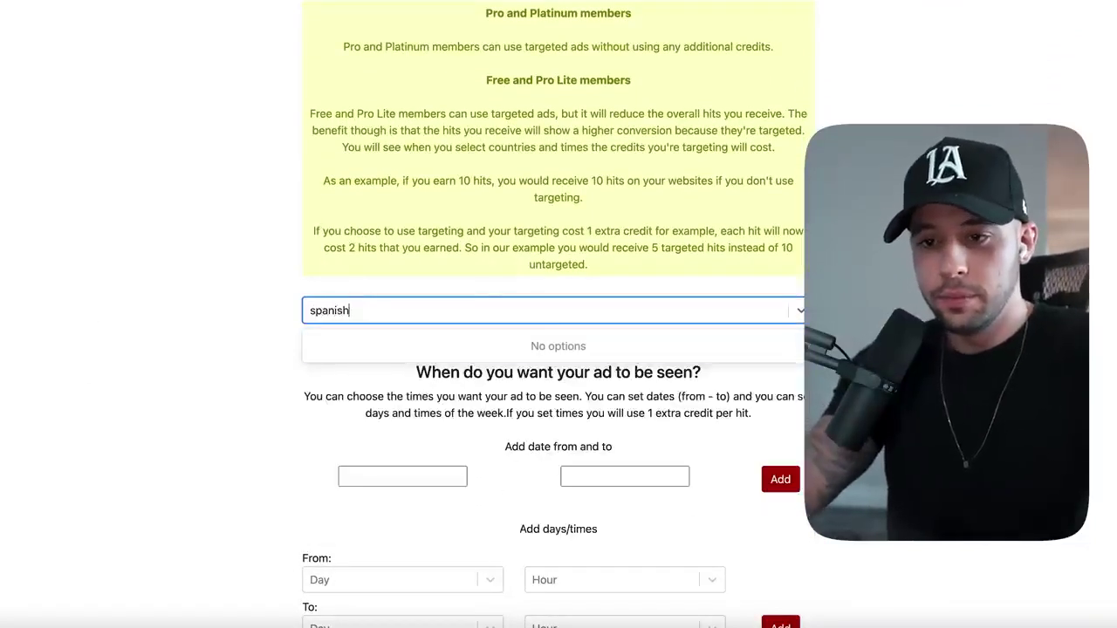
pyautogui.press('BackSpace')
pyautogui.press('BackSpace')
pyautogui.write('in')
pyautogui.click(336, 344)
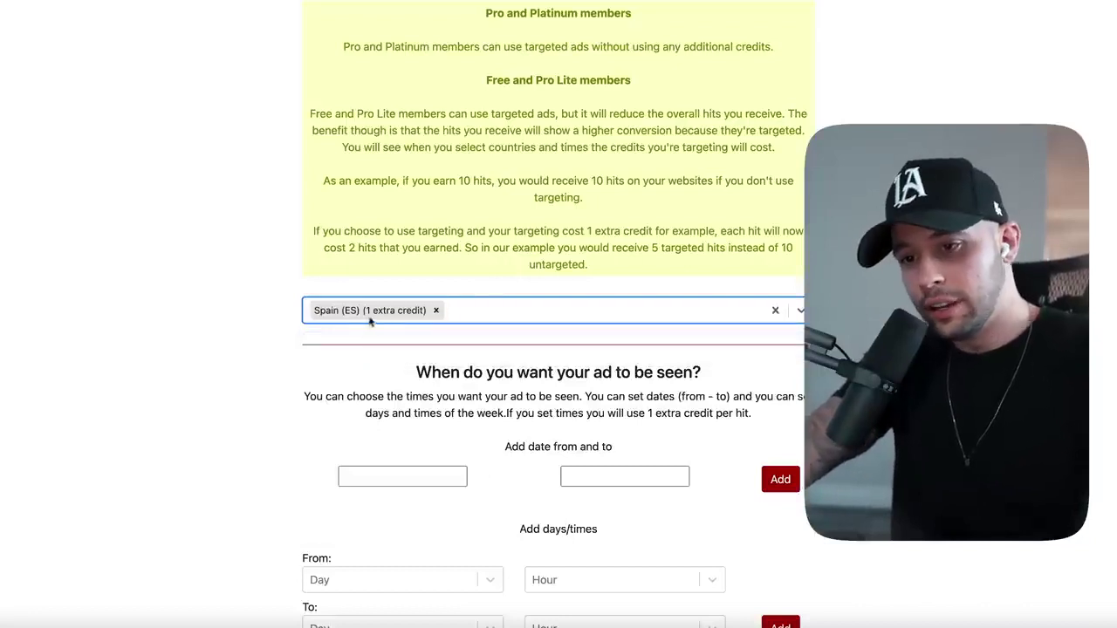
pyautogui.click(208, 268)
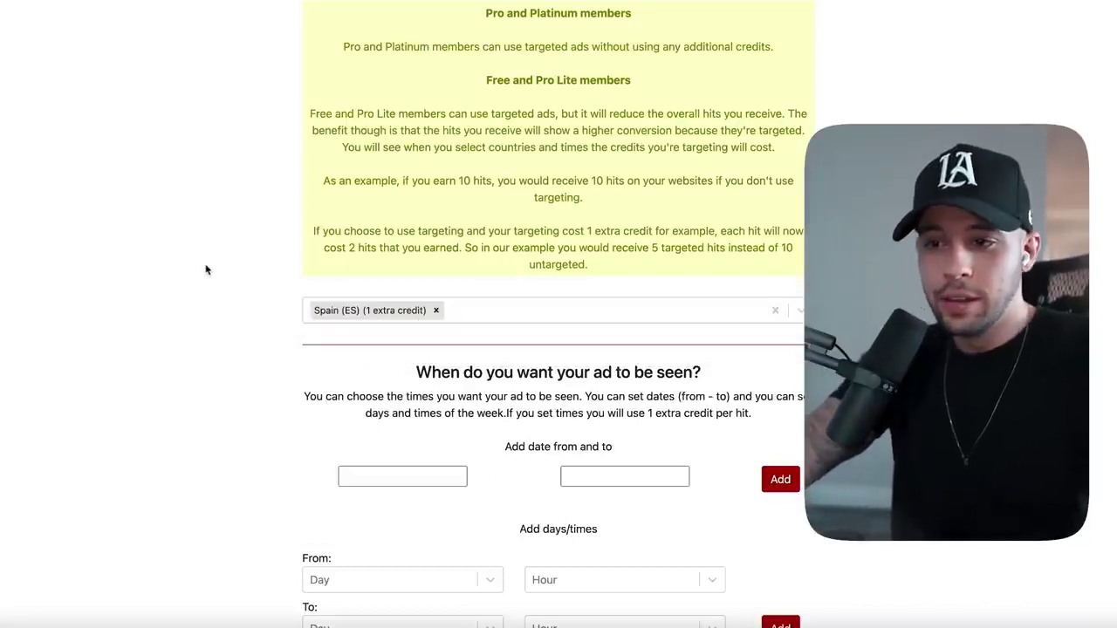
pyautogui.scroll(-3, 218, 253)
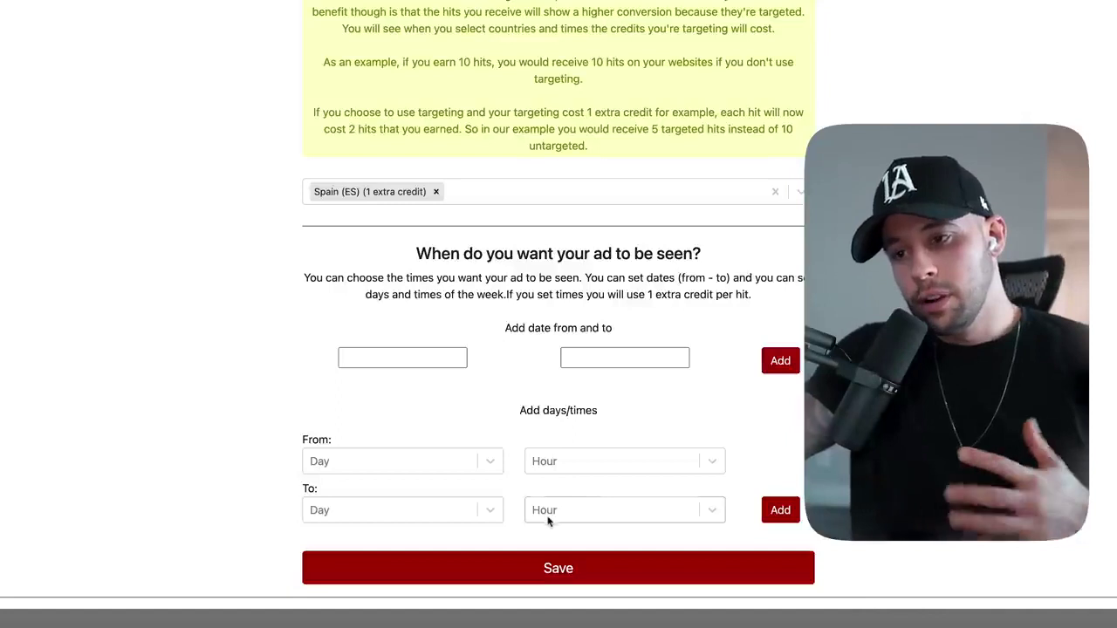
pyautogui.click(540, 567)
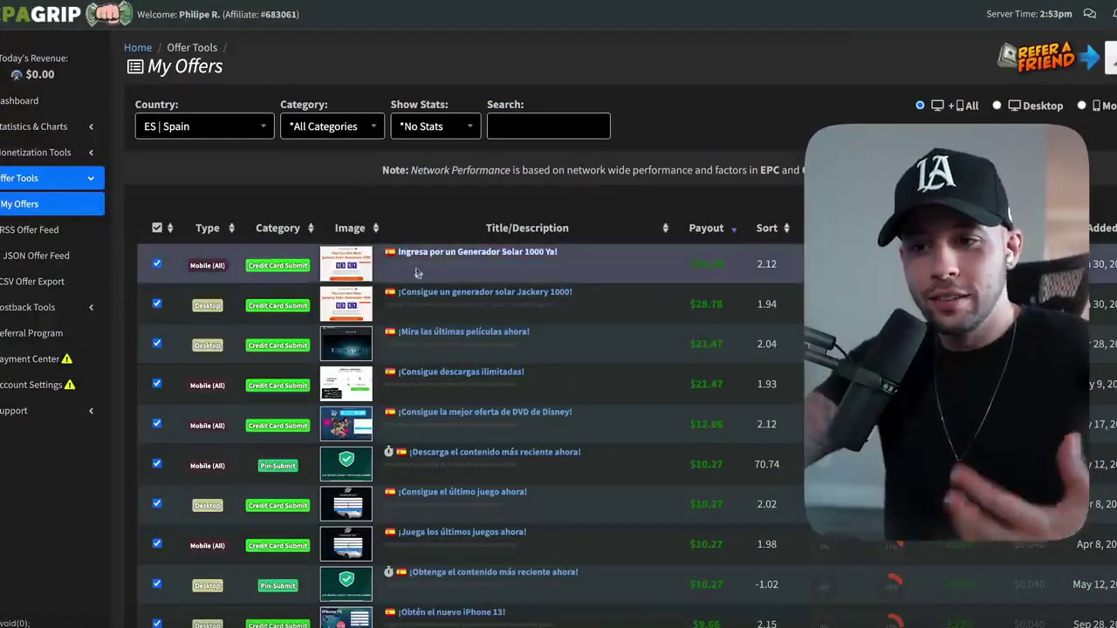
# Switch back to CPAGrip's offer list, view the details of "Ingresa por un Generador Solar 1000 Ya!" and close them.
pyautogui.click(498, 252)
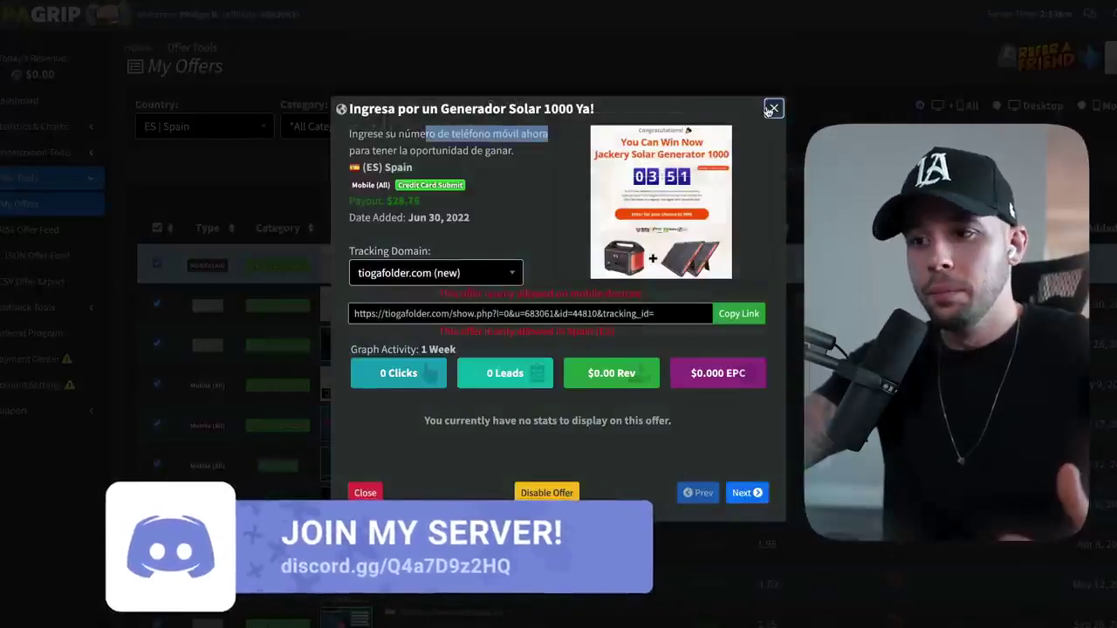
pyautogui.click(770, 109)
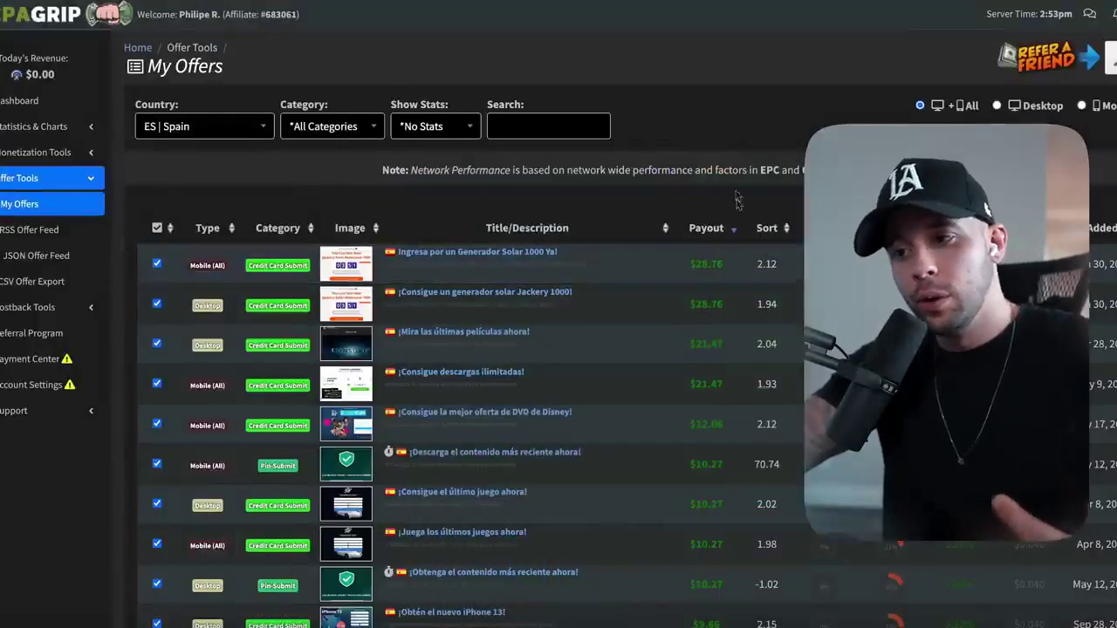